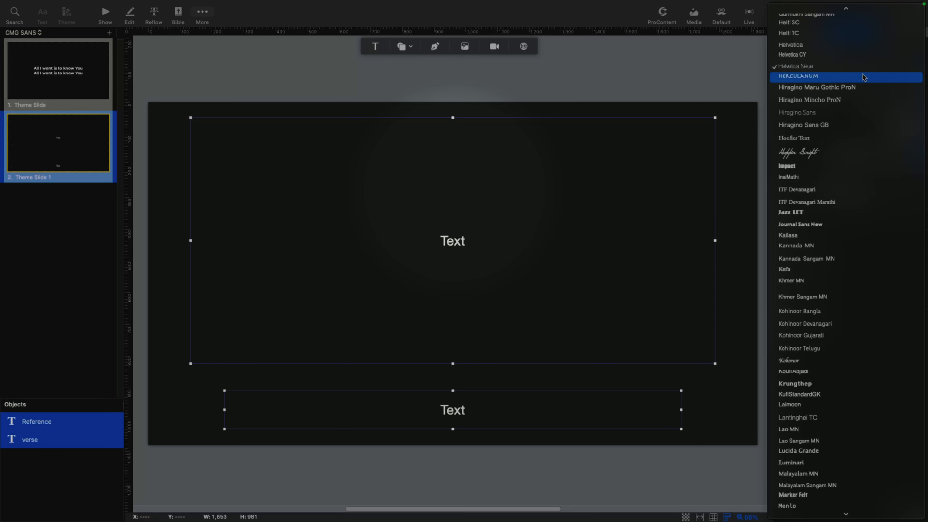
Set the font of the verse and Reference text boxes to CMG Sans
scroll(825, 92, "up", 10)
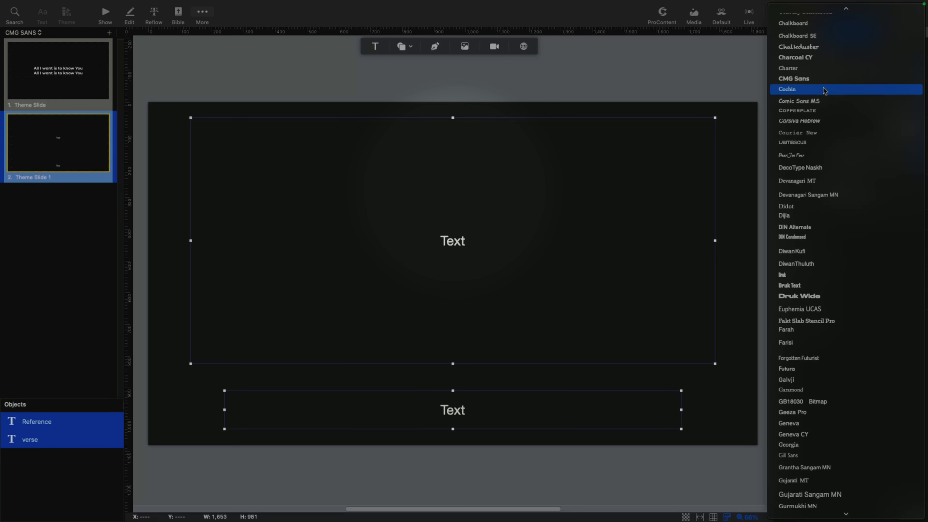
left_click(822, 79)
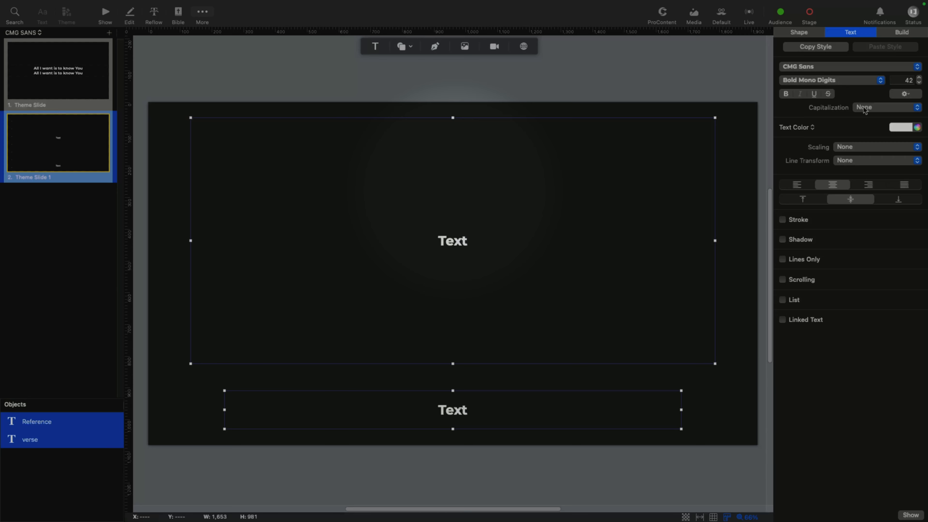
left_click(181, 104)
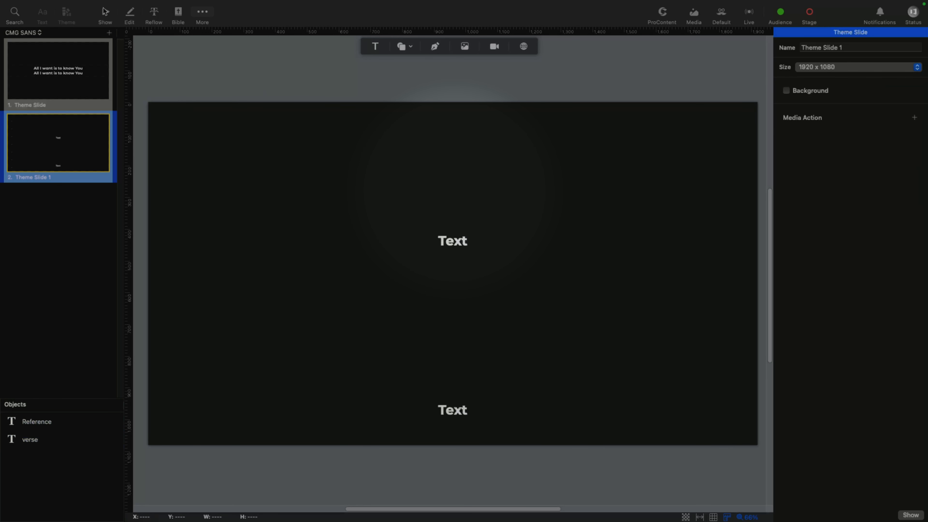
Rename the second theme slide as Sermon
right_click(56, 142)
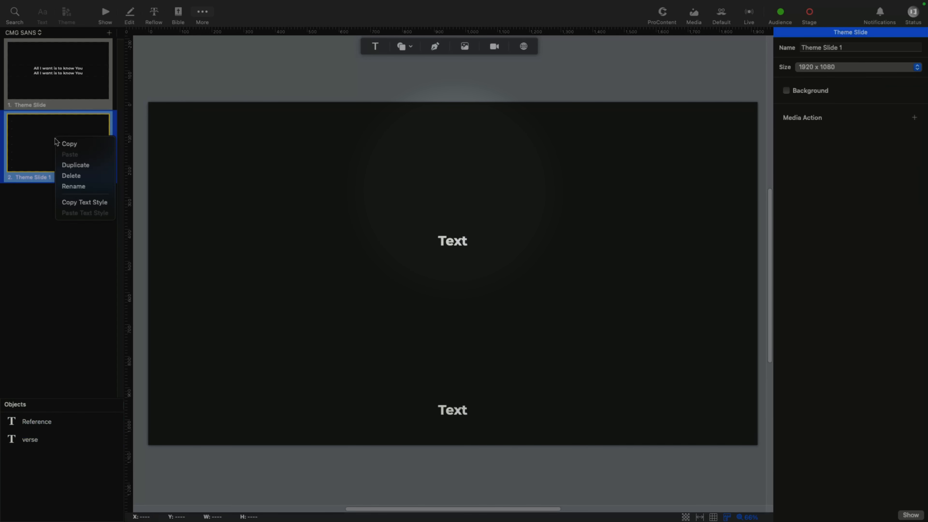
left_click(78, 186)
type("Sermon")
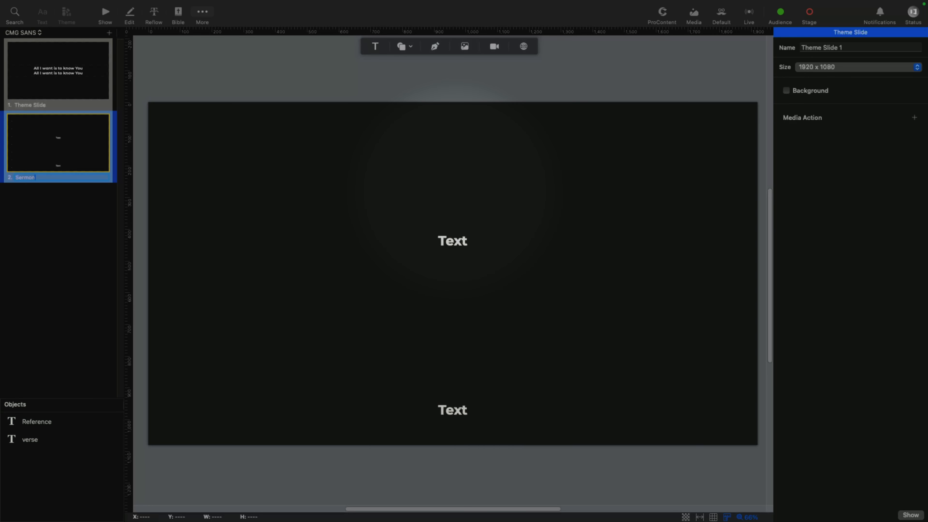
key("Return")
left_click(244, 156)
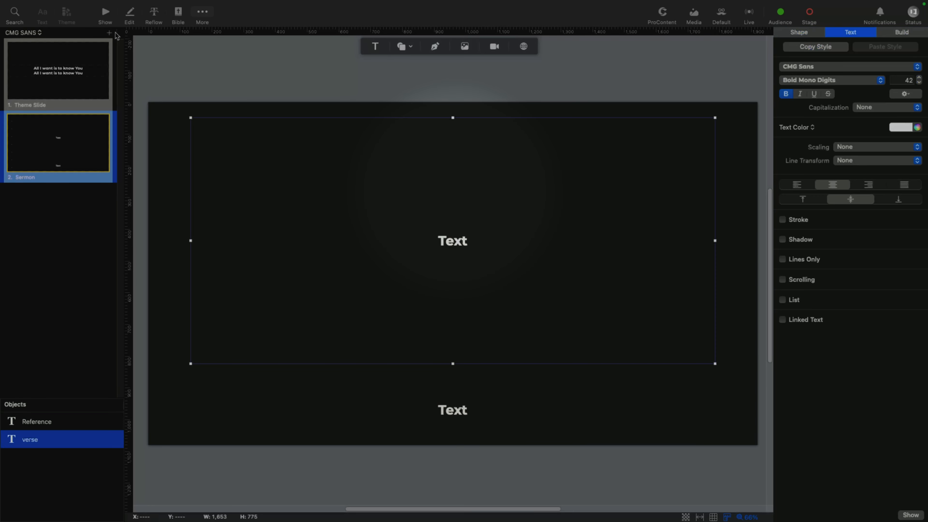
Return to the show view and add a look preset named Sermon in the Looks editor
left_click(105, 13)
left_click(202, 11)
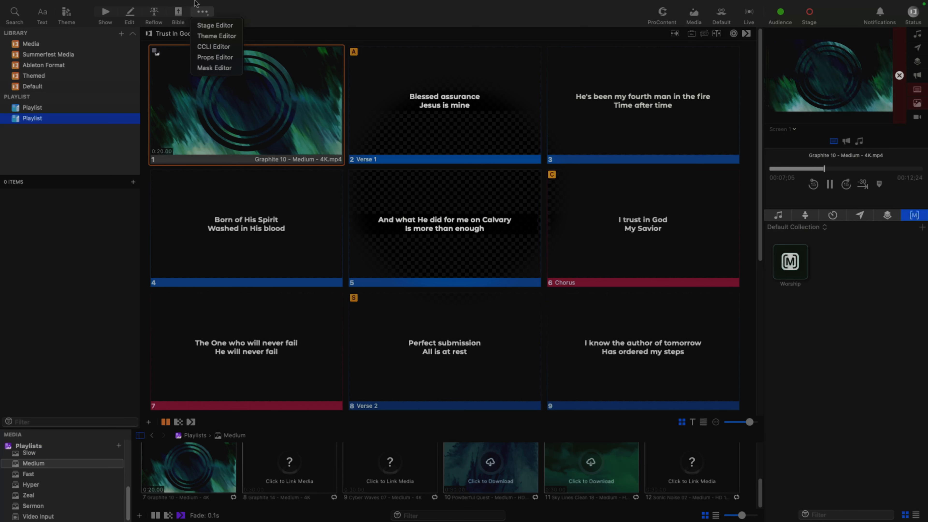
left_click(215, 2)
left_click(177, 5)
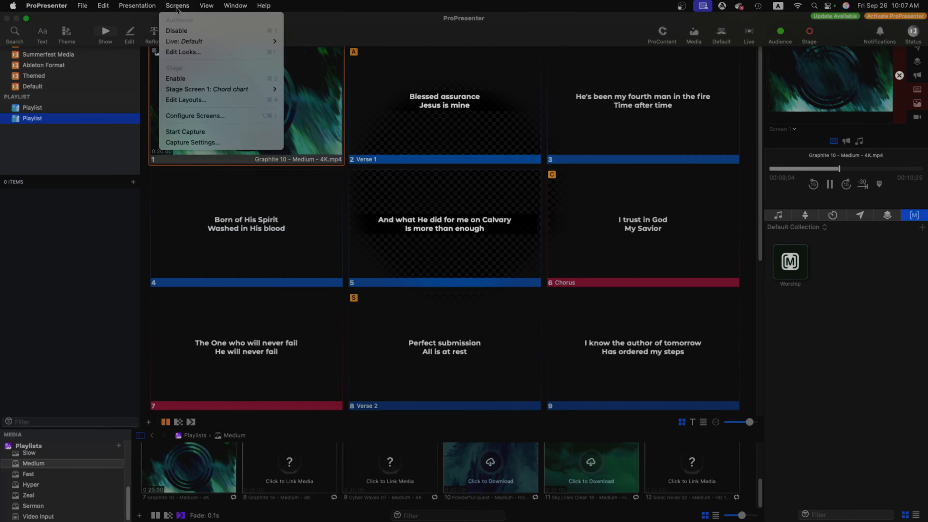
left_click(183, 52)
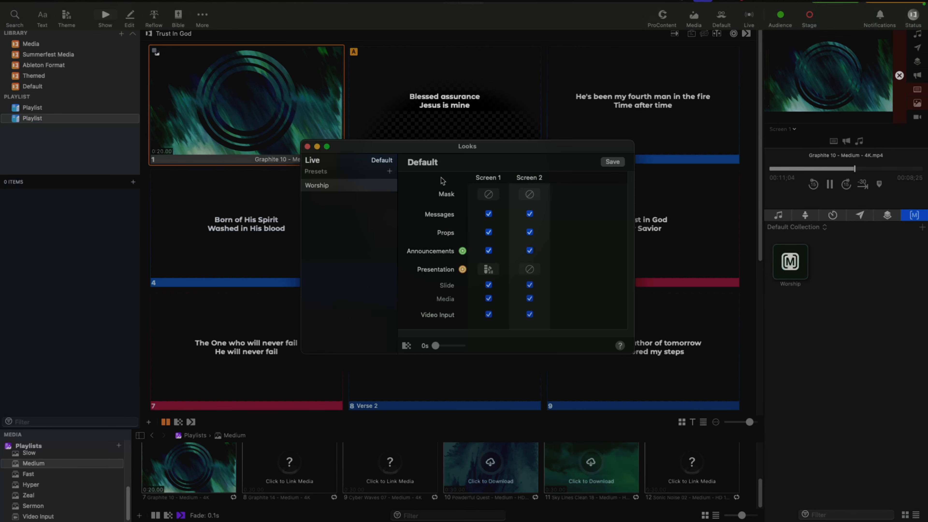
left_click(390, 171)
right_click(340, 205)
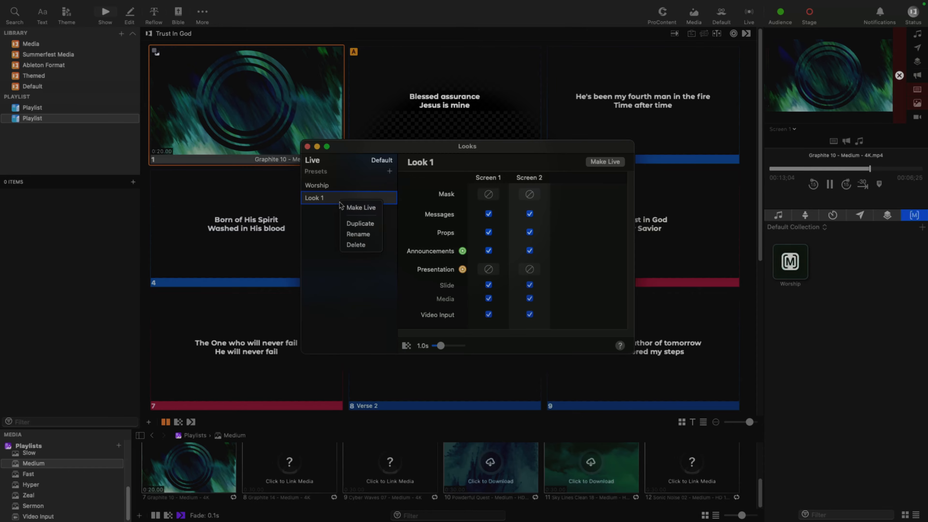
left_click(362, 235)
type("Sermon")
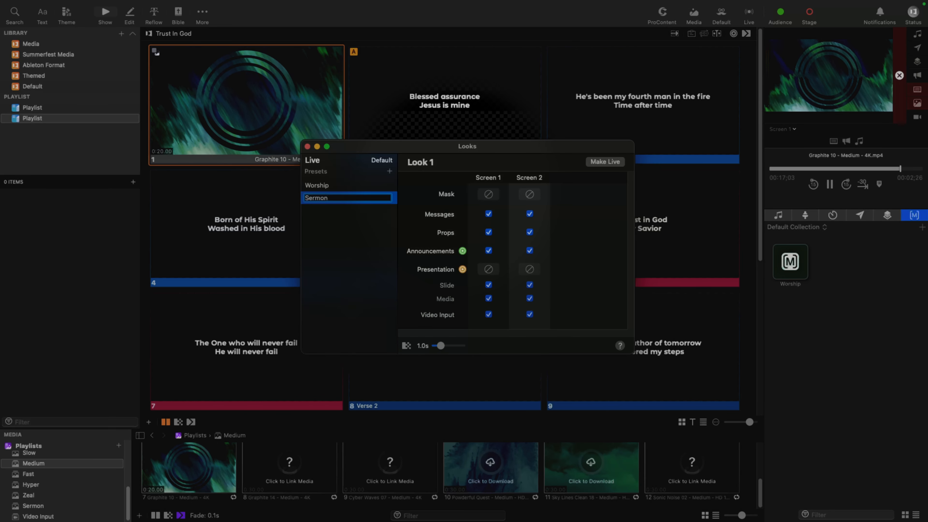
key("Return")
Assign the Sermon slide of the CMG SANS theme to Screen 1's presentation layer in the Sermon look, and close the Looks window
left_click(495, 271)
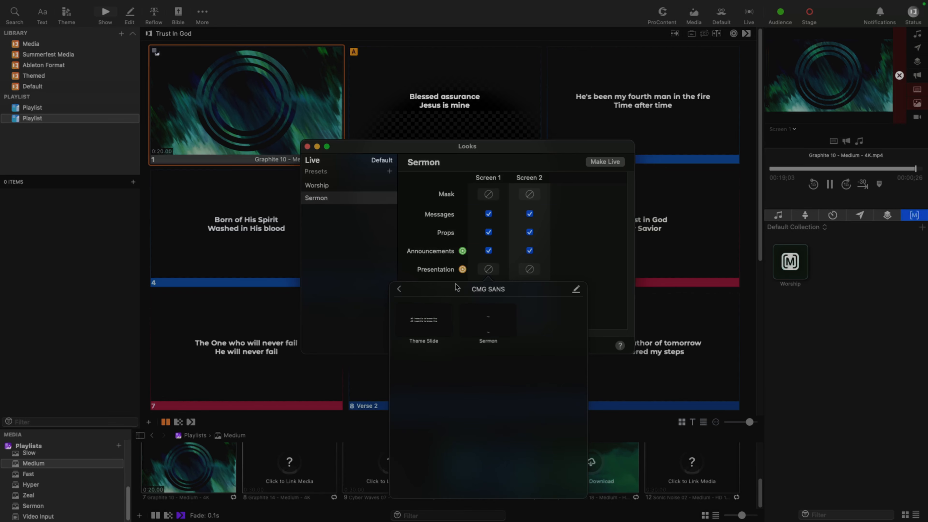
left_click(491, 321)
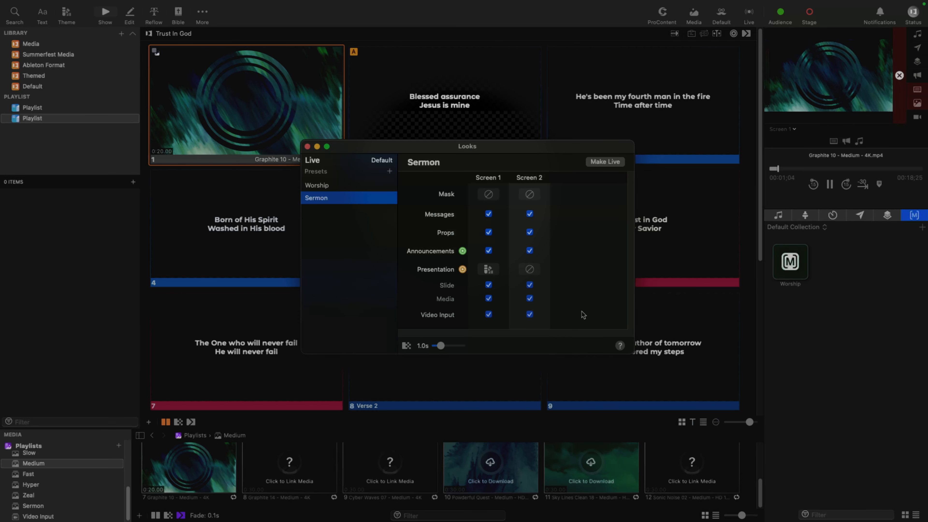
left_click(307, 146)
Add a macro named Sermon to the Default Collection
right_click(826, 259)
left_click(845, 232)
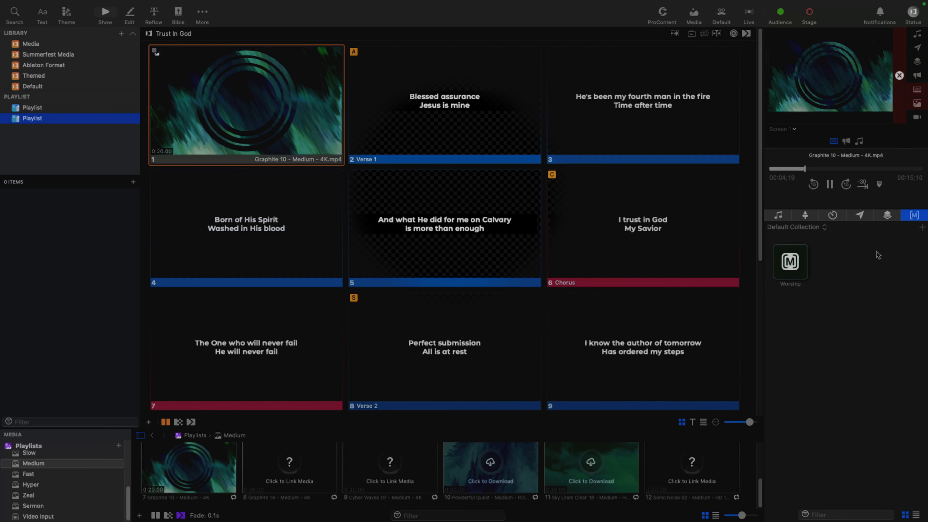
left_click(922, 228)
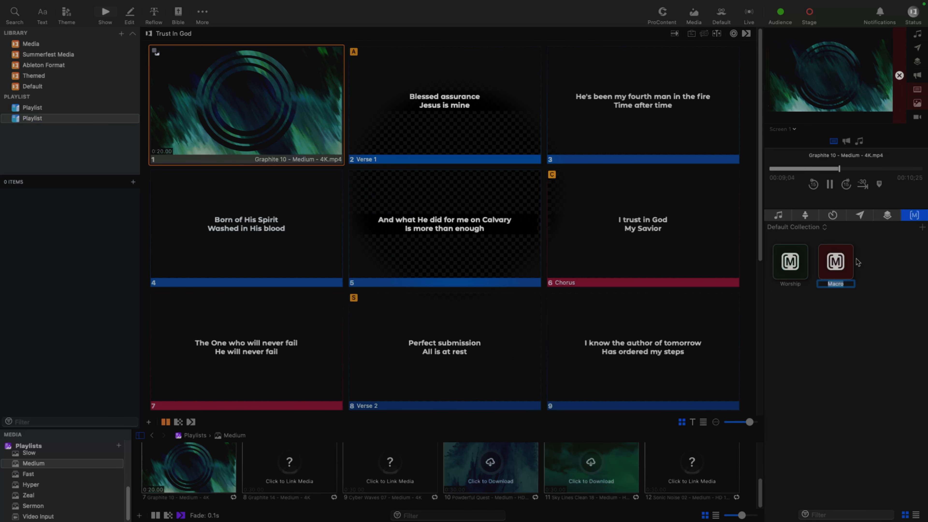
type("Sermon")
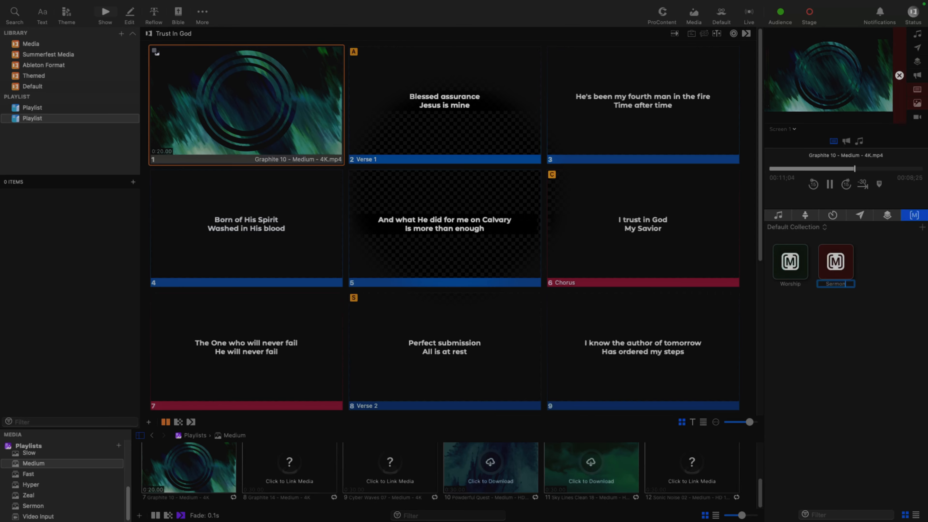
right_click(881, 293)
left_click(870, 259)
key("Return")
Add an action to the Sermon macro
right_click(835, 260)
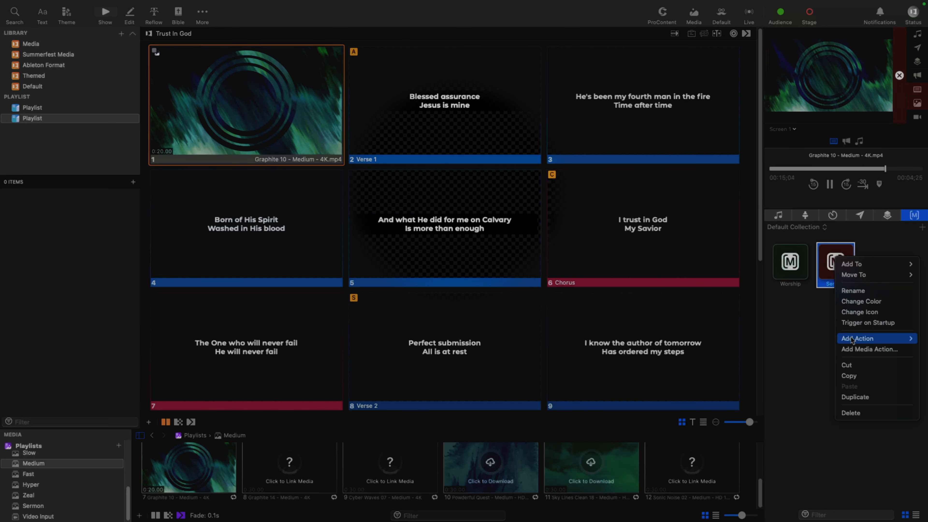
mouse_move(852, 340)
mouse_move(797, 355)
left_click(884, 364)
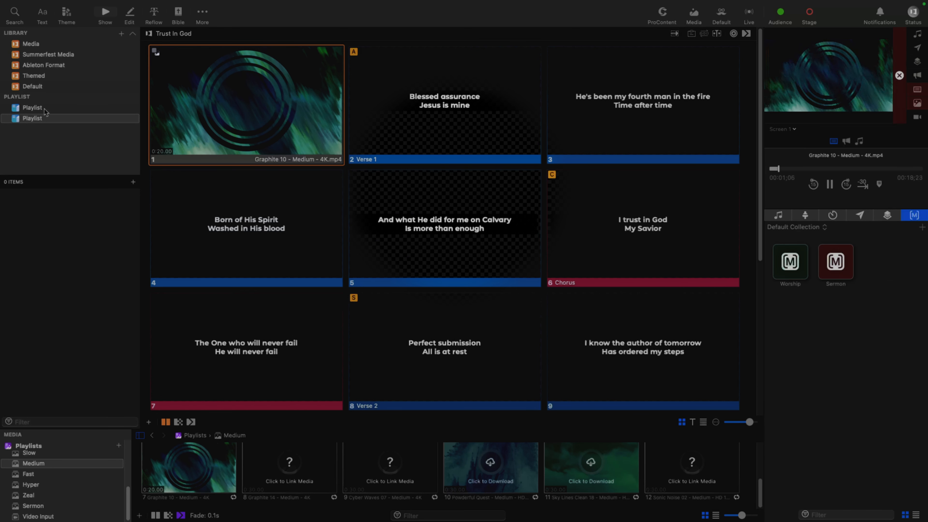
Create a new library named Scripture and select the second playlist
left_click(47, 87)
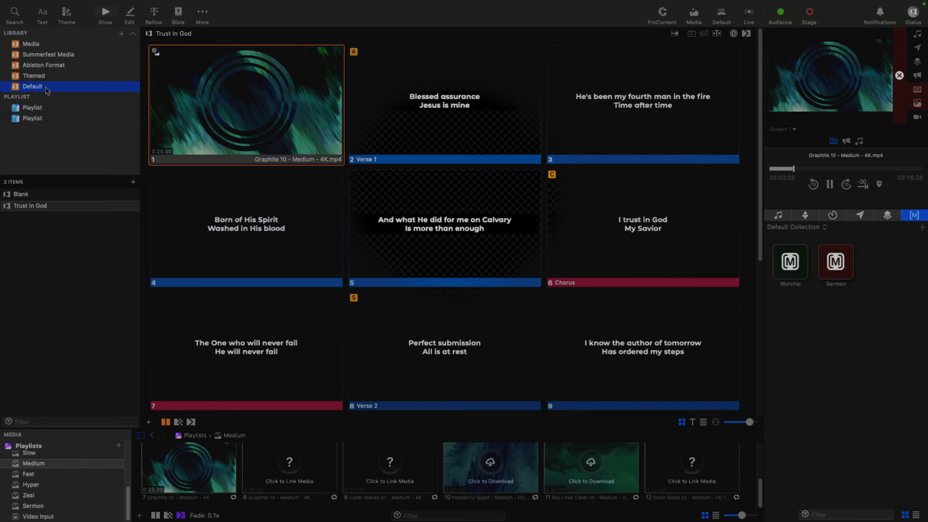
left_click(121, 34)
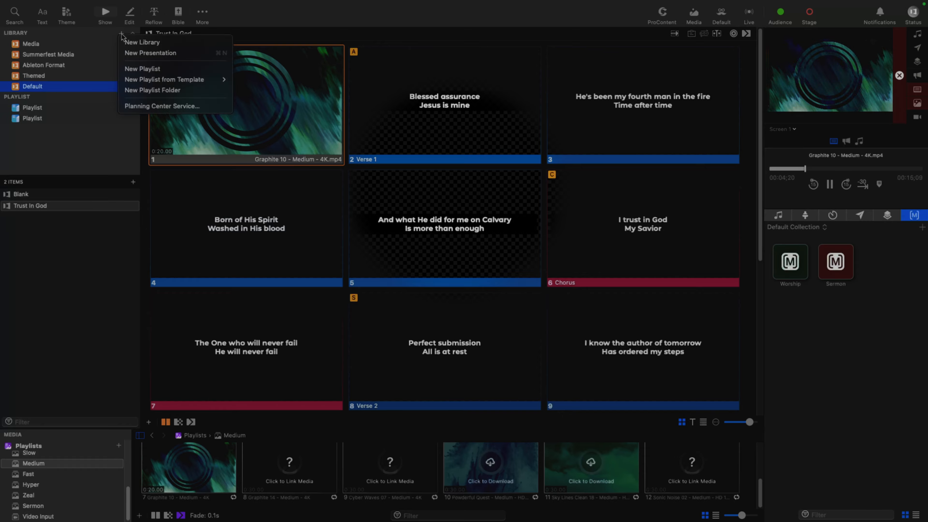
left_click(135, 43)
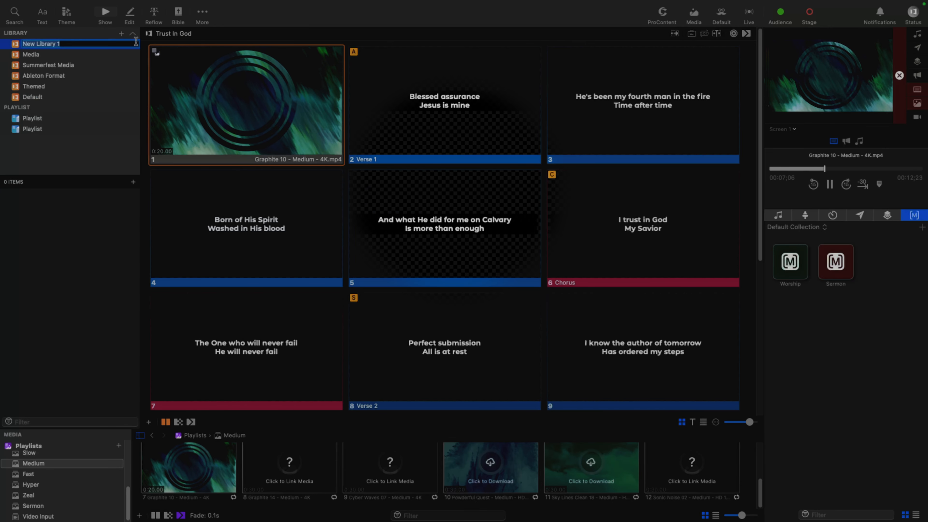
type("Scripture")
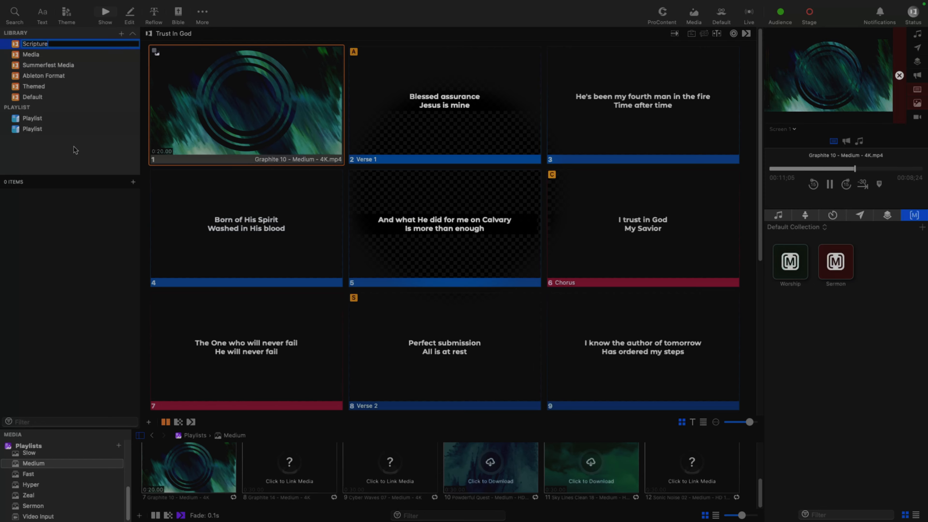
left_click(41, 130)
left_click(46, 118)
left_click(49, 128)
Open the Bible module and set its slide theme to the Sermon slide of CMG SANS
left_click(203, 11)
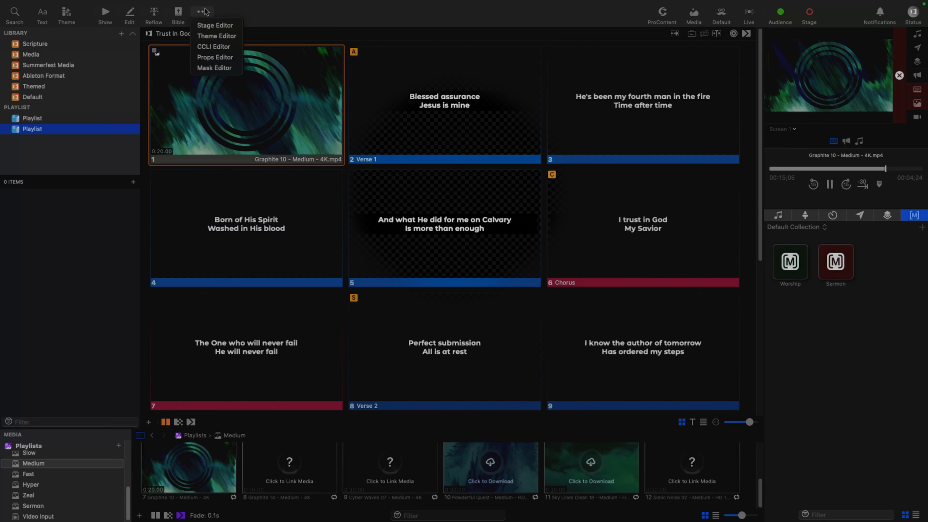
left_click(204, 11)
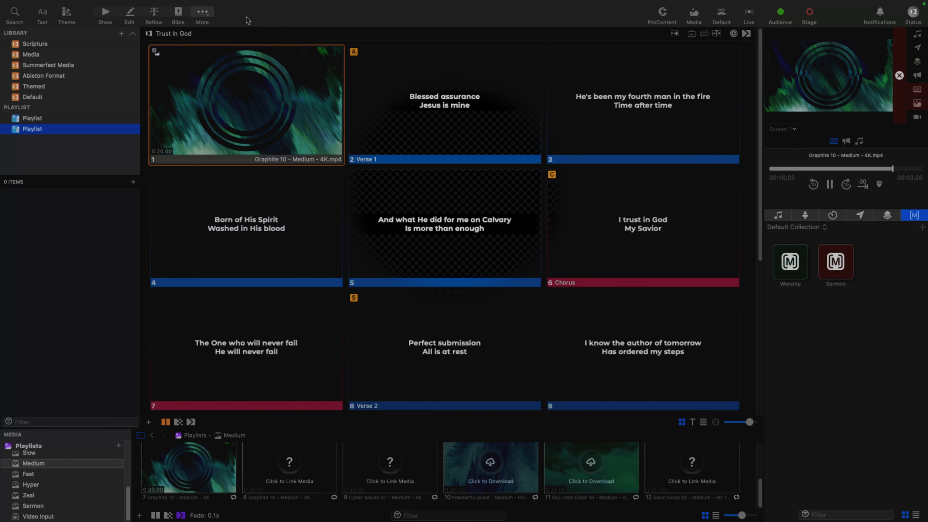
left_click(179, 13)
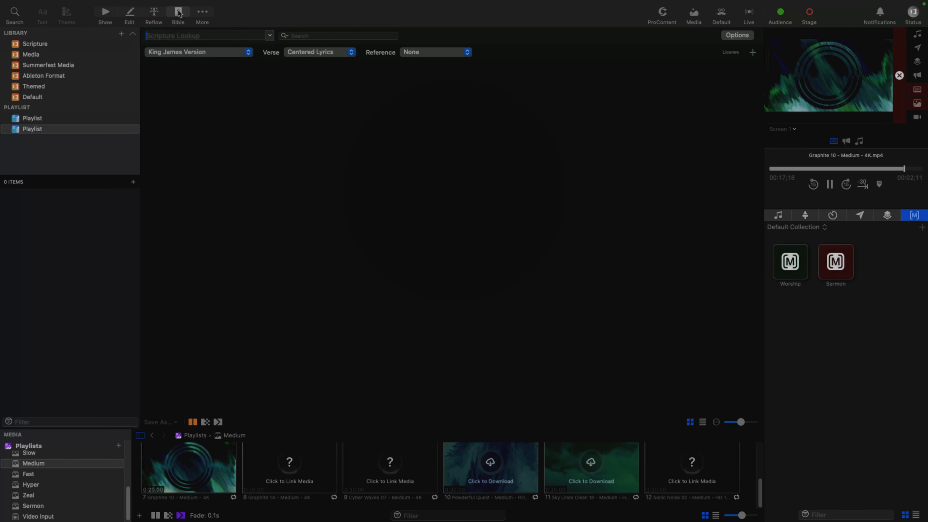
left_click(745, 37)
left_click(780, 113)
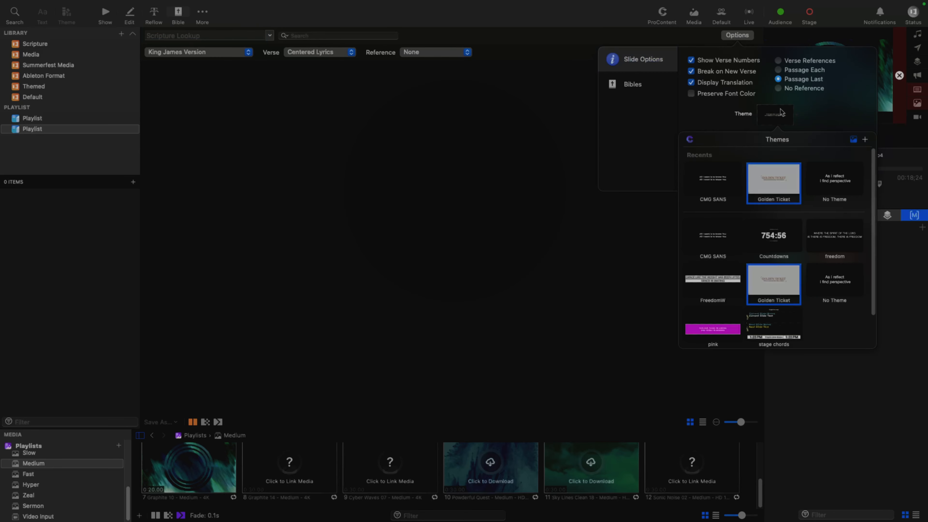
left_click(732, 181)
left_click(782, 179)
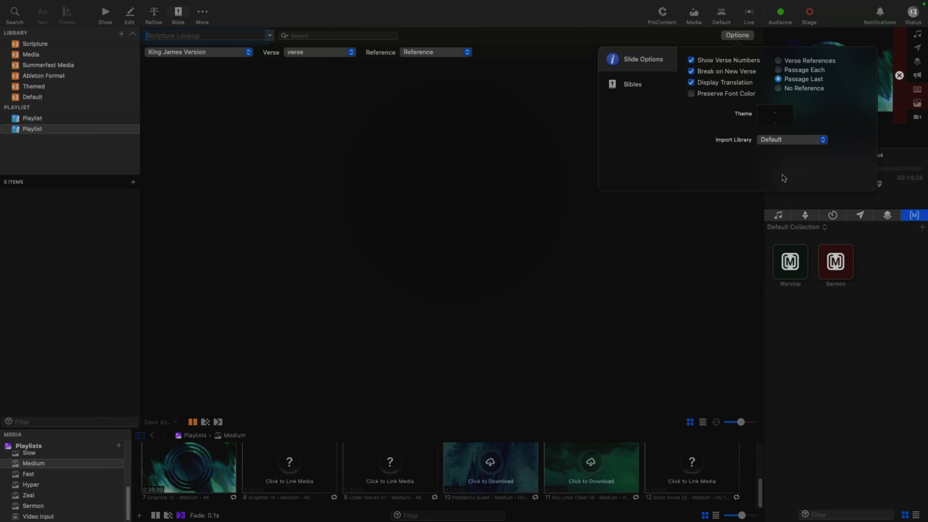
Set the Bible import library to Scripture and the reference style to Verse References
left_click(785, 140)
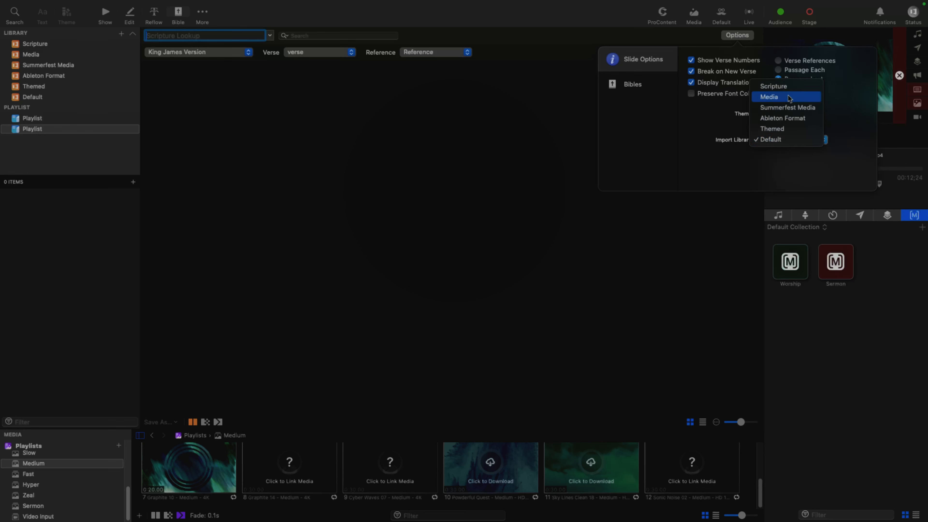
left_click(786, 90)
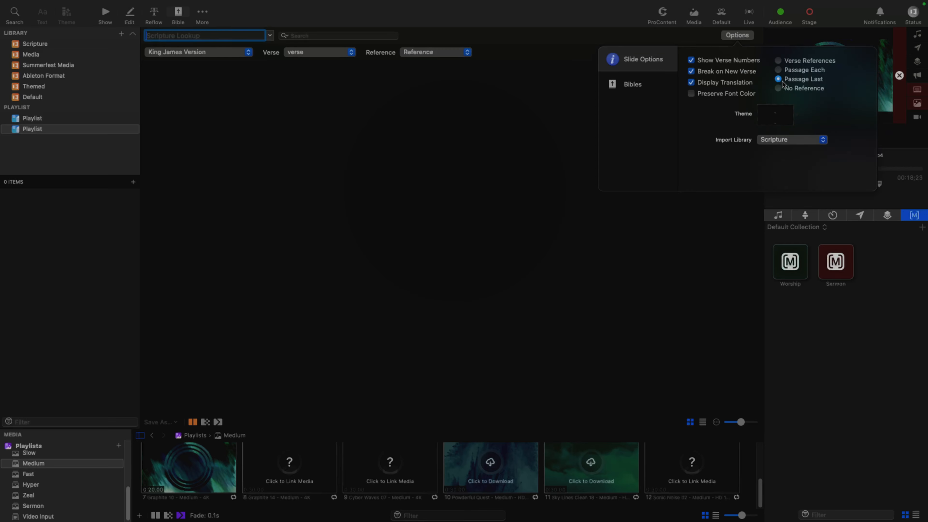
left_click(779, 61)
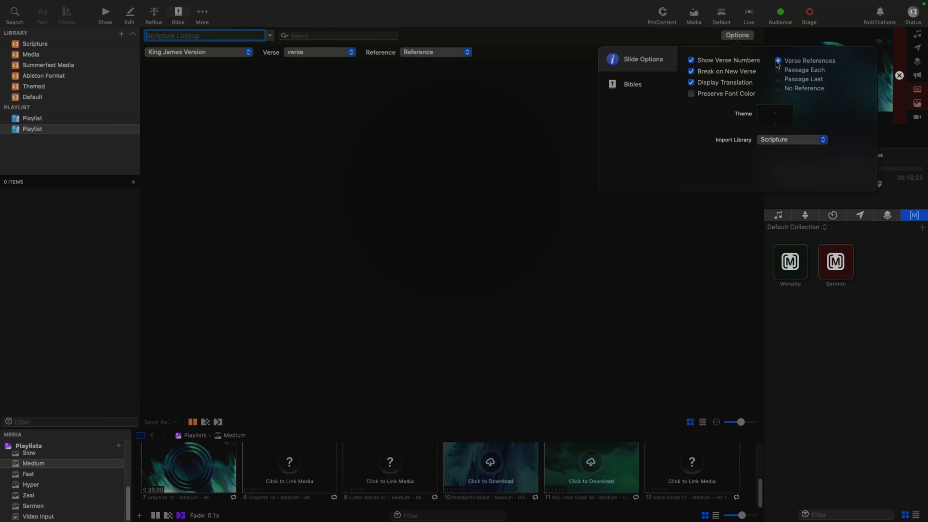
left_click(778, 79)
left_click(778, 61)
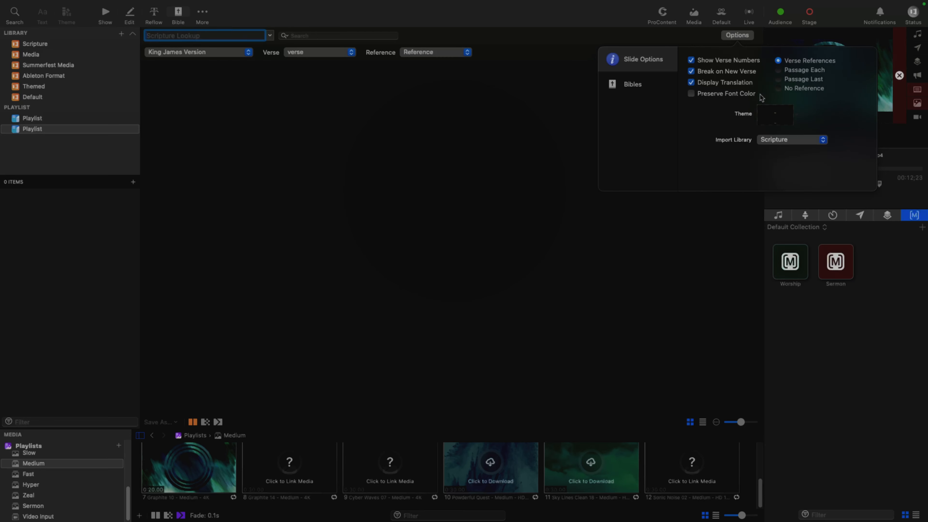
left_click(489, 142)
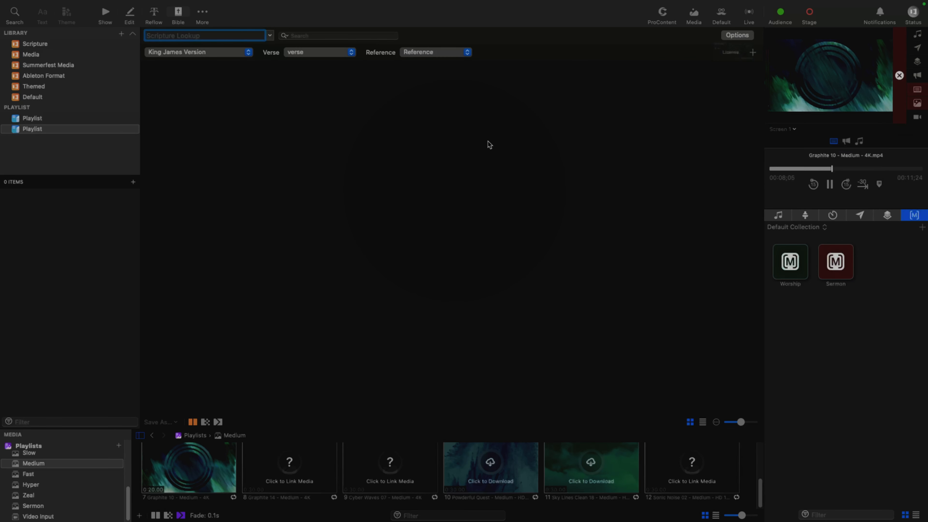
Look up John 1:1-10 in the King James Version to generate the verse slides
left_click(269, 37)
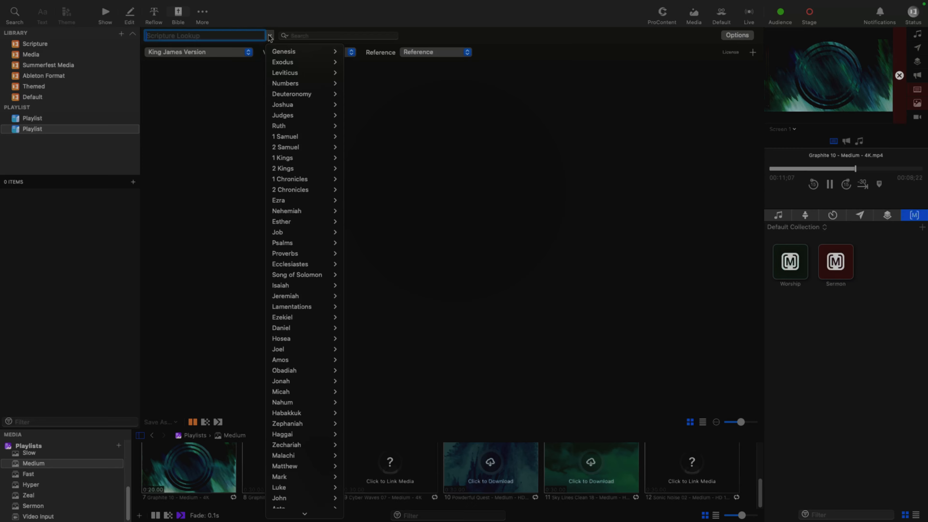
left_click(239, 39)
type("John")
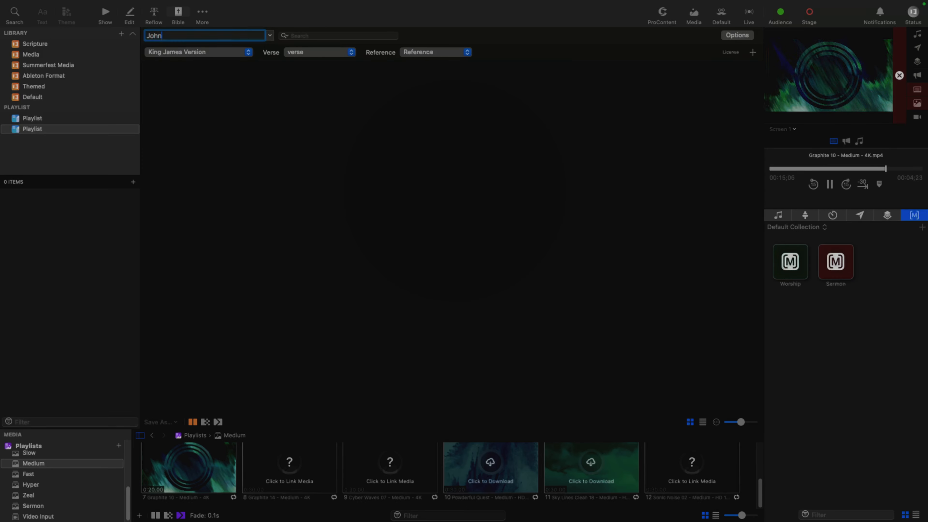
type(" 1:1-10")
key("Return")
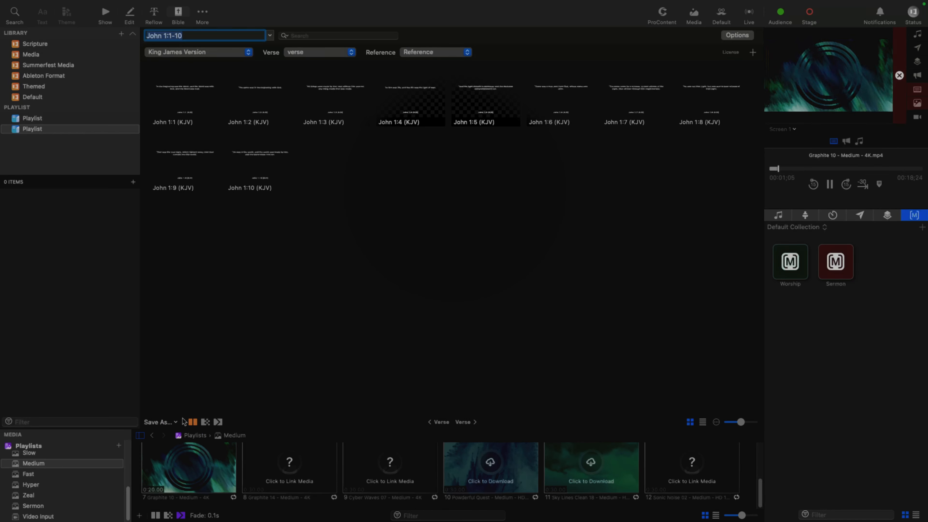
Save the generated John 1:1-10 verse slides to the second playlist
left_click(173, 424)
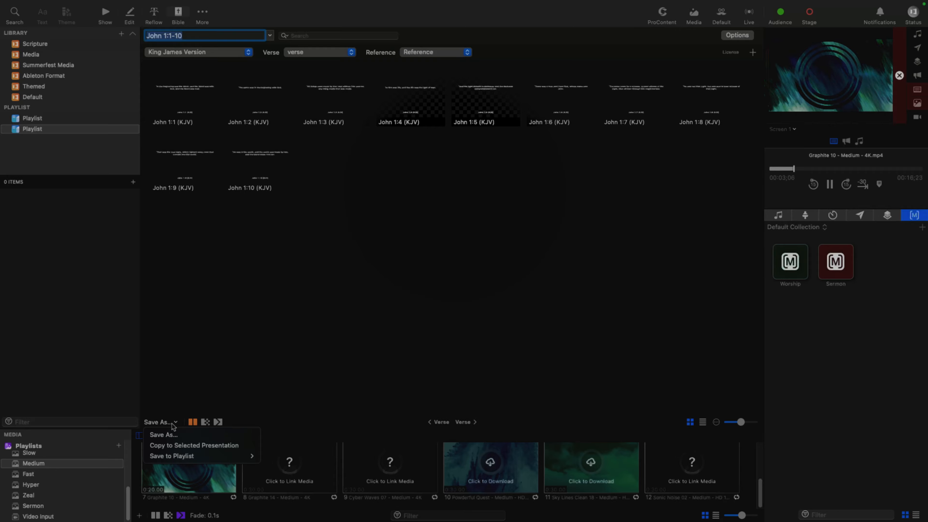
mouse_move(227, 457)
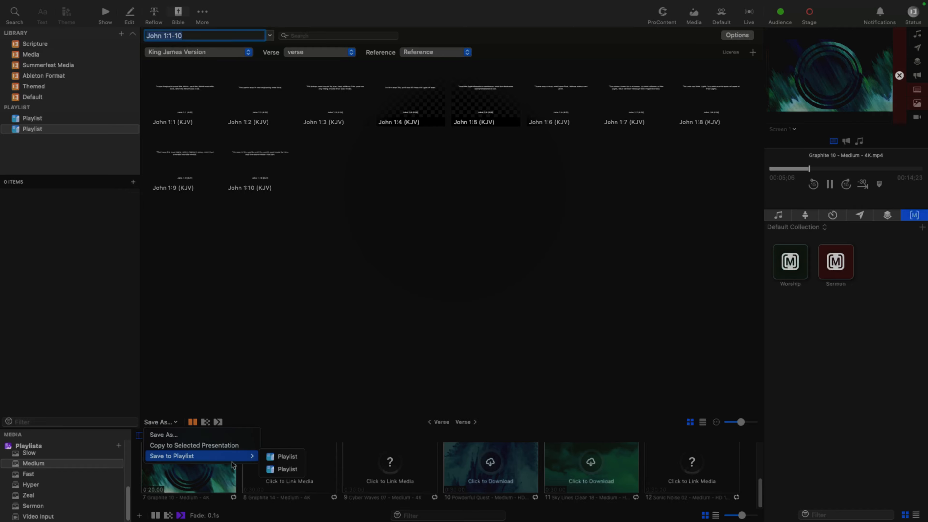
left_click(284, 470)
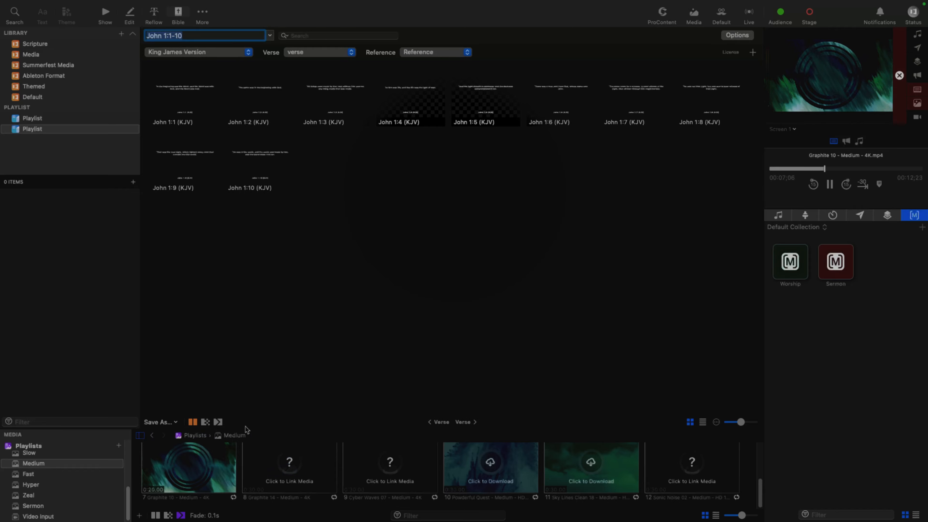
Add the Trust In God song from the Default library to the second playlist and place it above the John 1:1-10 item
left_click(49, 130)
left_click(40, 117)
left_click(40, 98)
left_click_drag(27, 205, 36, 128)
mouse_move(27, 206)
left_mouse_down()
mouse_move(34, 184)
mouse_move(37, 194)
left_mouse_up()
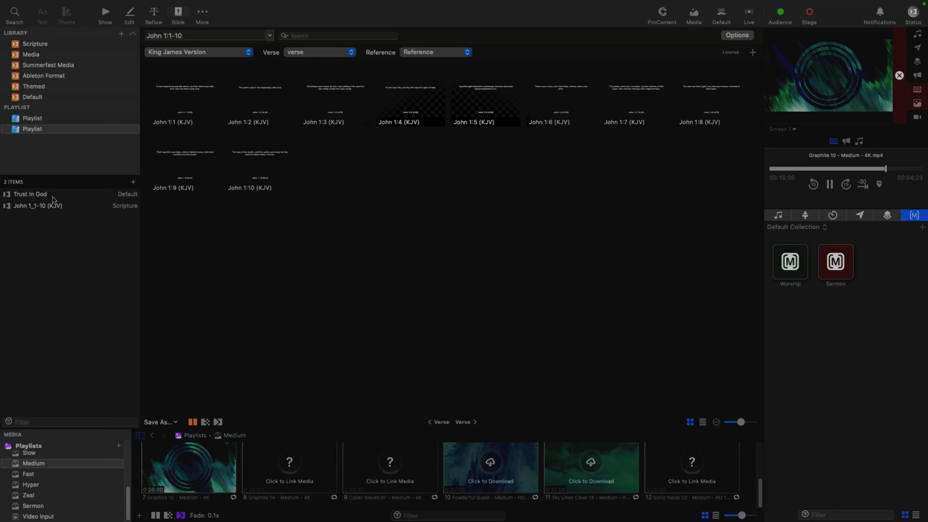
Review the Trust In God and John 1:1-10 slides in the presentation view and the verse text in the Reflow editor
left_click(53, 197)
left_click(105, 15)
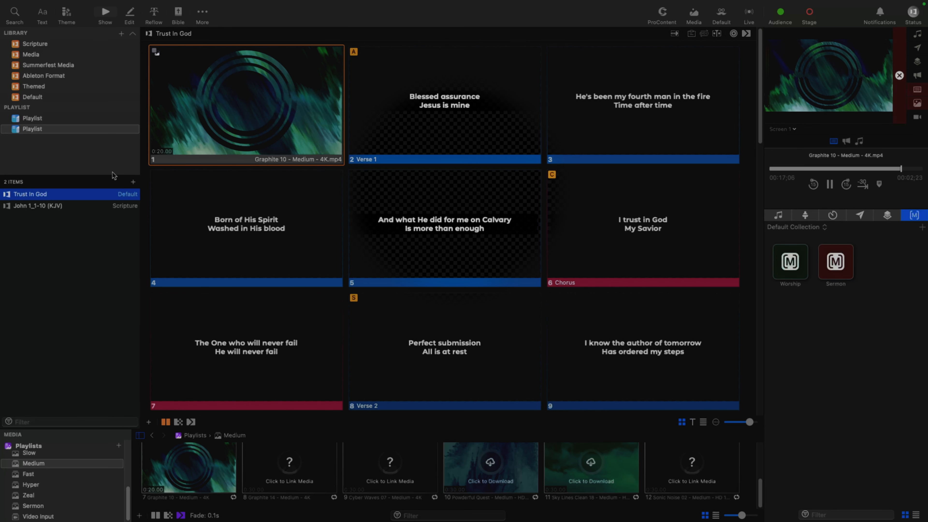
left_click(84, 205)
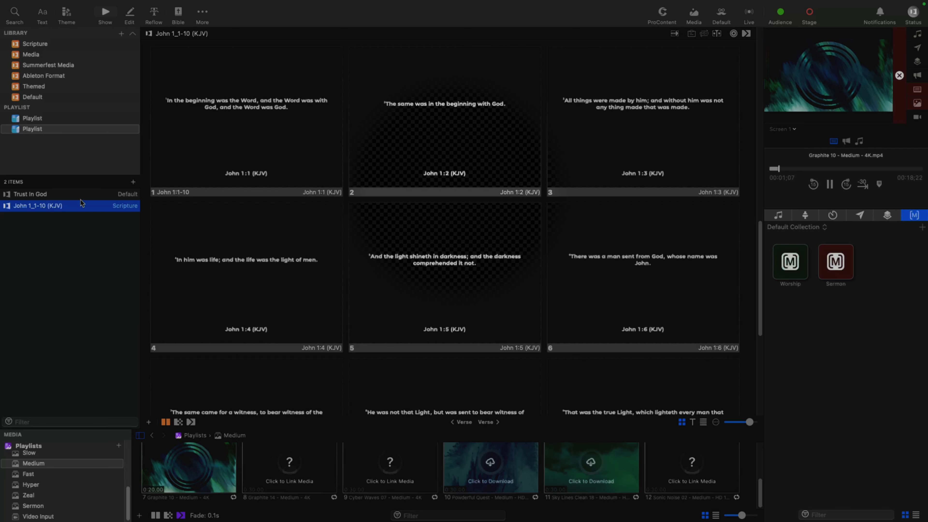
scroll(347, 146, "down", 3)
scroll(350, 155, "up", 8)
scroll(280, 172, "up", 3)
scroll(271, 187, "down", 6)
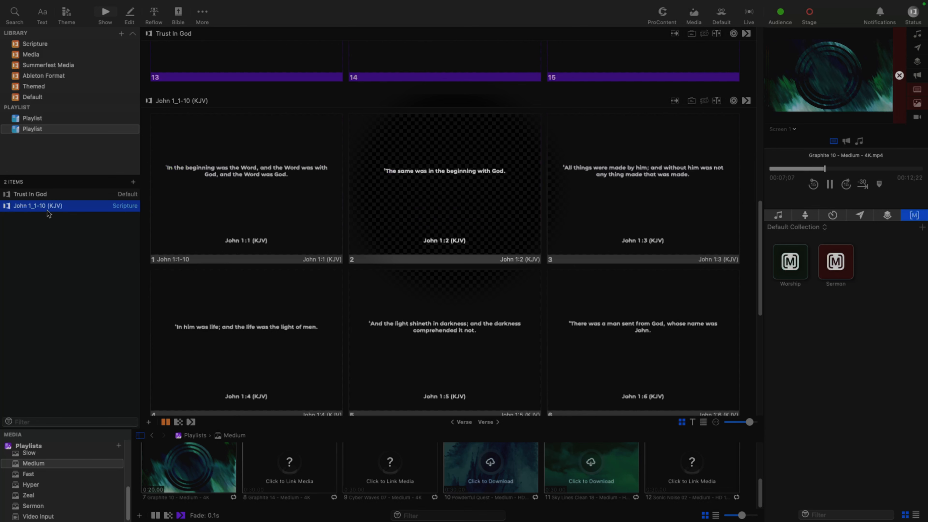
left_click(154, 15)
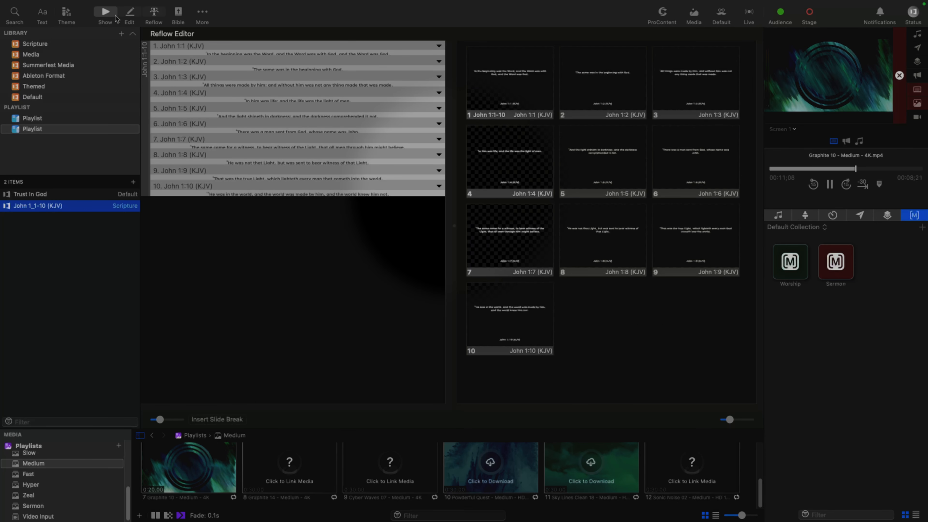
left_click(106, 15)
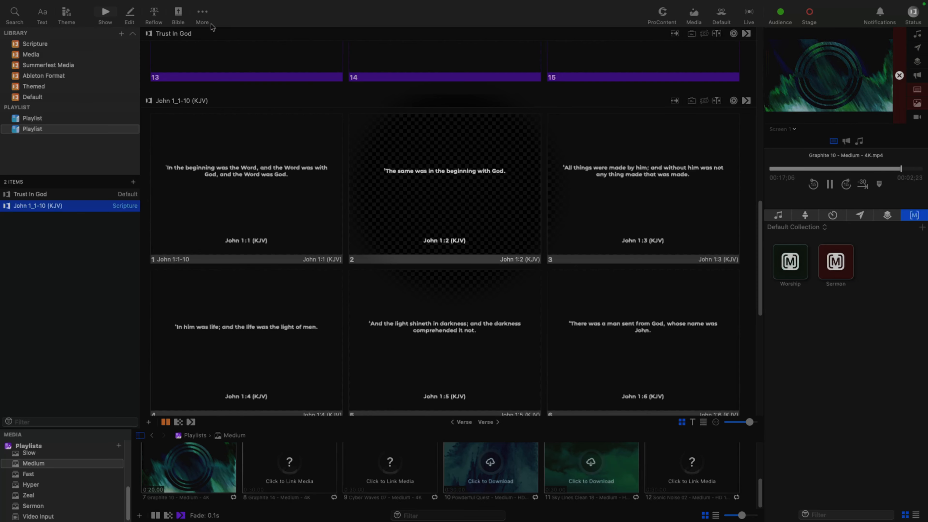
left_click(202, 12)
left_click(316, 19)
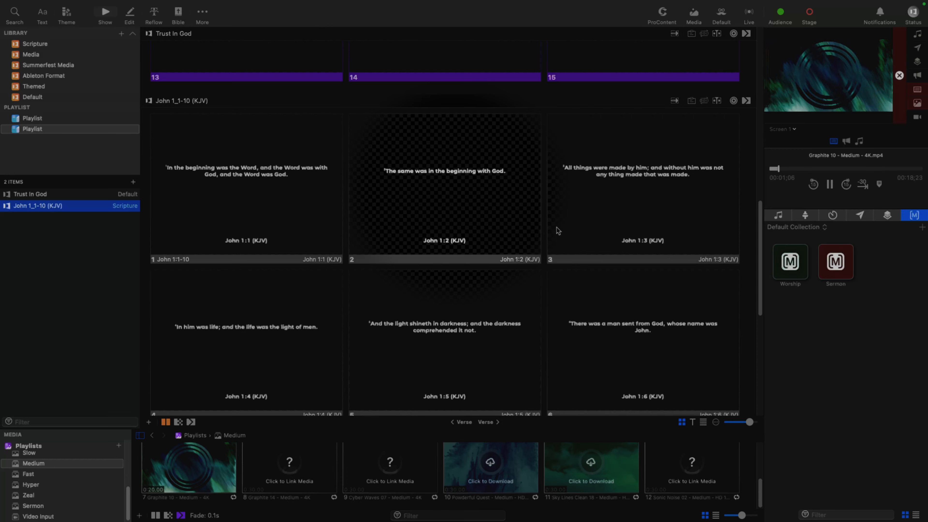
Attach the Sermon macro to the John 1:1 slide and send the slide live
left_click(302, 174)
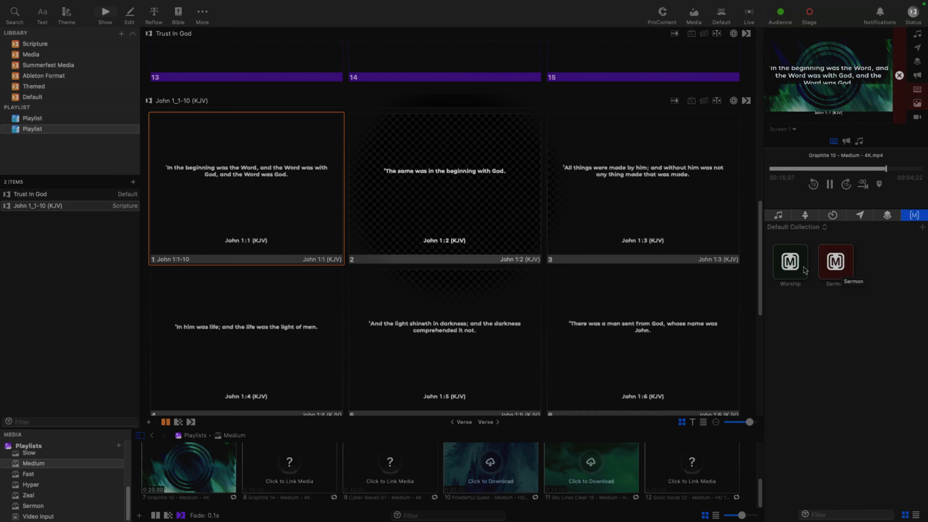
left_click_drag(838, 264, 307, 200)
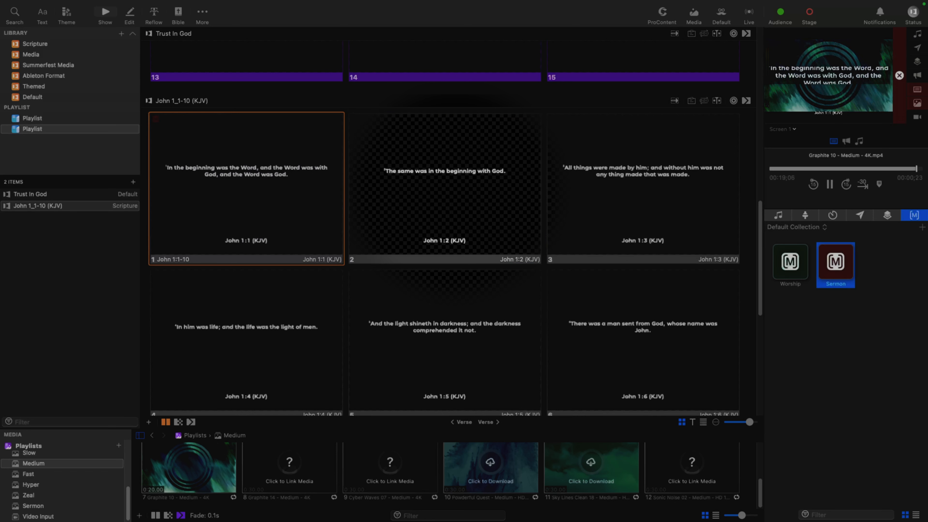
left_click(205, 157)
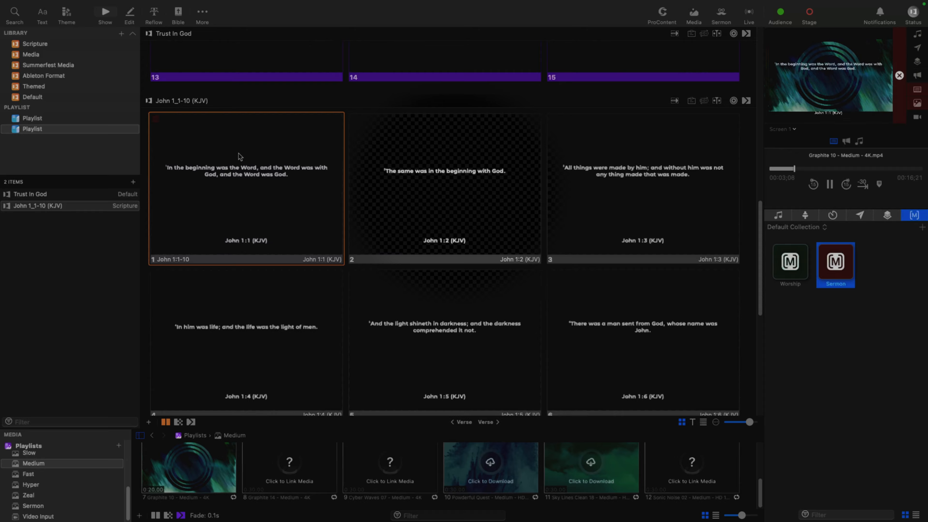
Increase the font size of the verse and Reference text boxes on the Sermon theme slide of CMG SANS, and return to the presentations
left_click(201, 14)
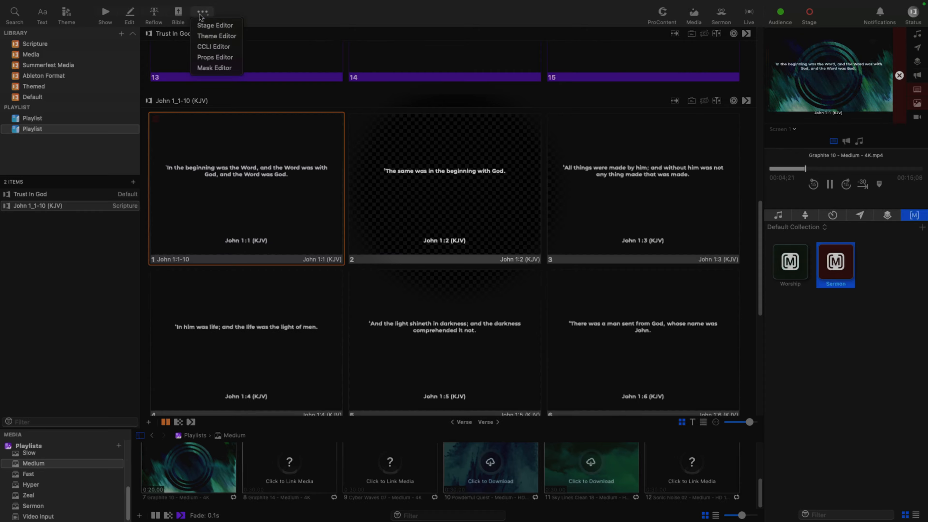
left_click(216, 36)
left_click(437, 239)
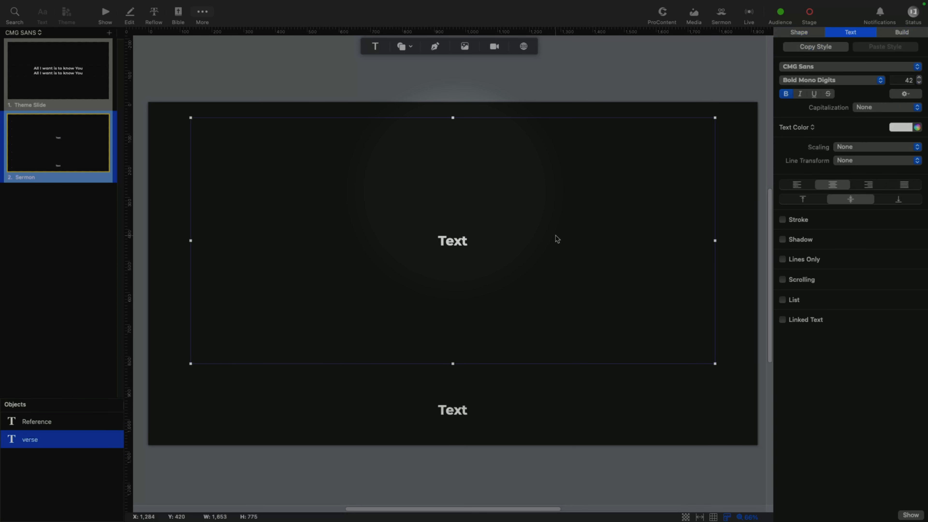
left_click(465, 413, "shift")
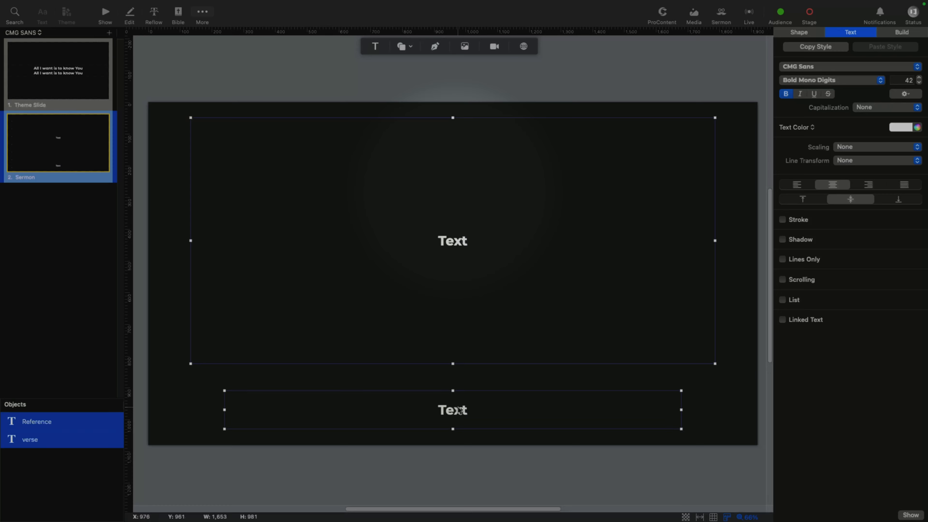
left_click_drag(919, 78, 919, 85)
left_click(105, 13)
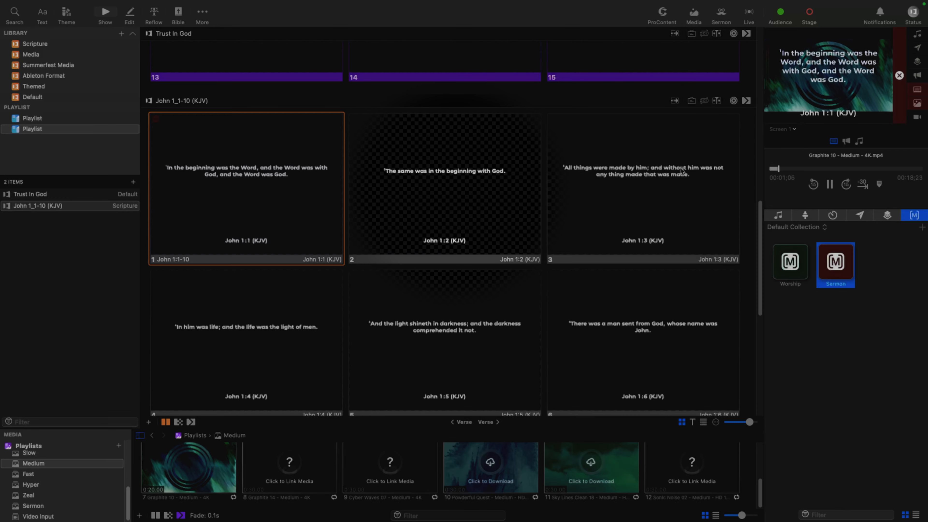
Clear the background media from the output and test the John 1:2, 1:4, 1:5 and 1:1 slides live
left_click(917, 103)
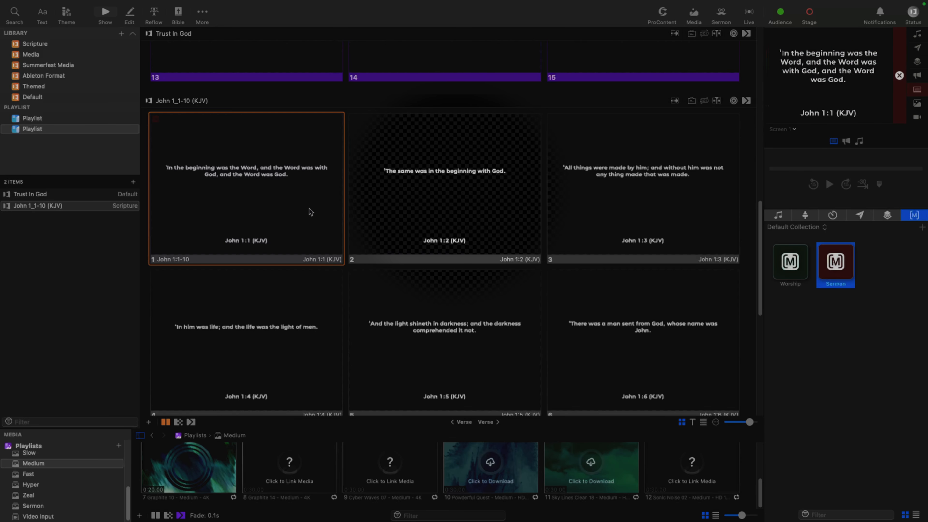
scroll(315, 187, "down", 2)
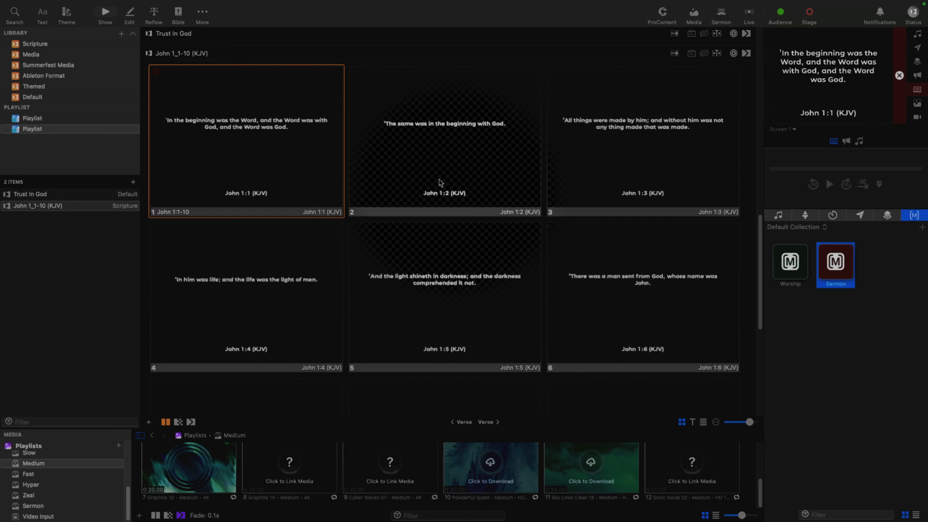
left_click(452, 148)
left_click(273, 277)
left_click(391, 253)
left_click(303, 144)
Trigger the Graphite 10 background slide of Trust In God, run the Worship macro and show lyric slides 2 and 3 live
scroll(306, 164, "up", 15)
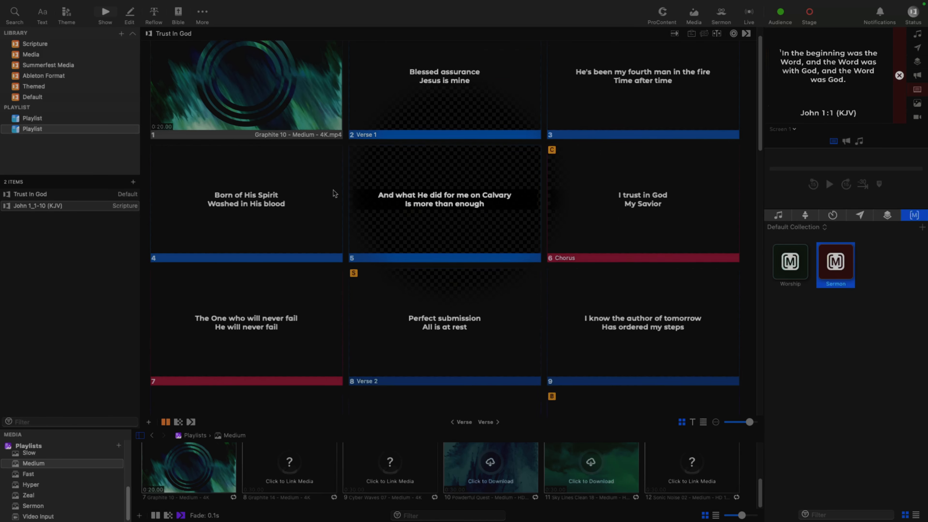
scroll(372, 194, "up", 2)
left_click(279, 106)
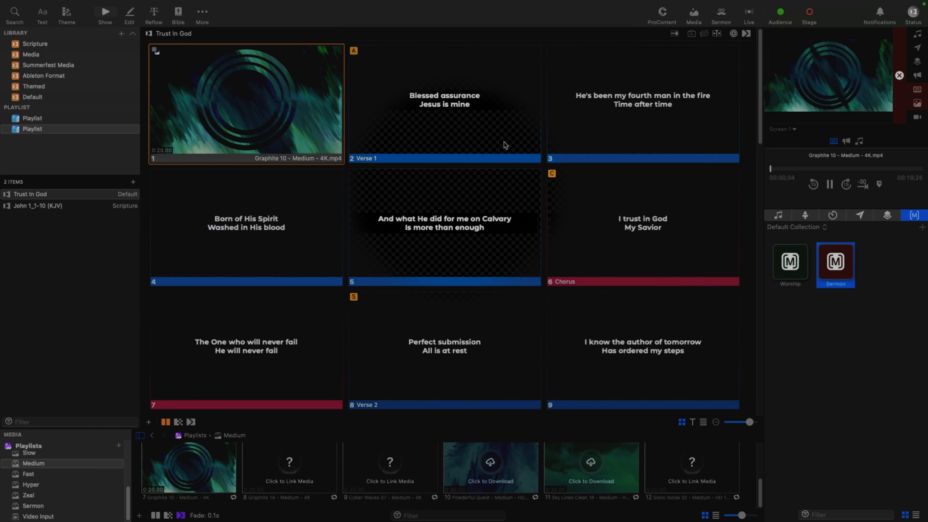
left_click(790, 263)
left_click(392, 99)
left_click(627, 115)
Show the John 1:2 slide under the Worship look, and trigger John 1:1 to test its Sermon macro
scroll(394, 247, "down", 10)
scroll(393, 236, "down", 20)
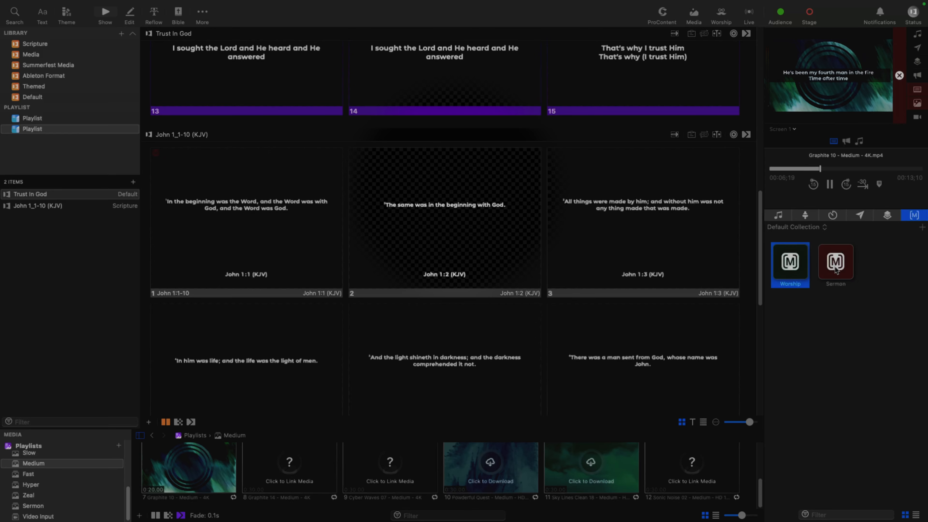
left_click(468, 199)
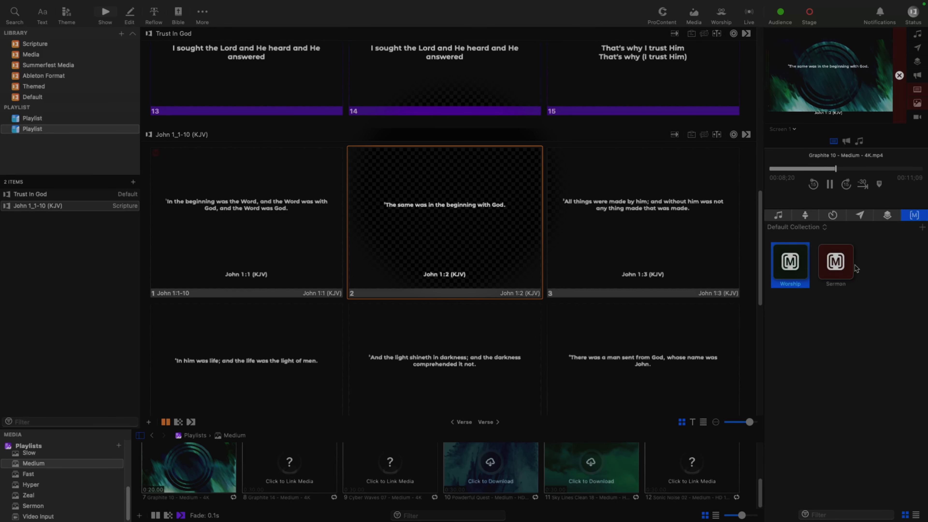
left_click(276, 202)
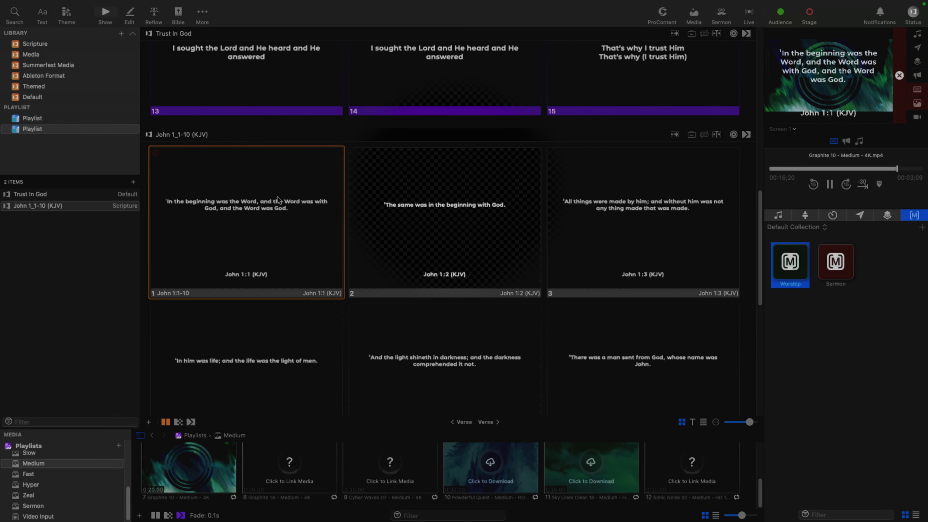
Add a Sermon audience look action to all ten John 1:1-10 slides
scroll(312, 211, "down", 10)
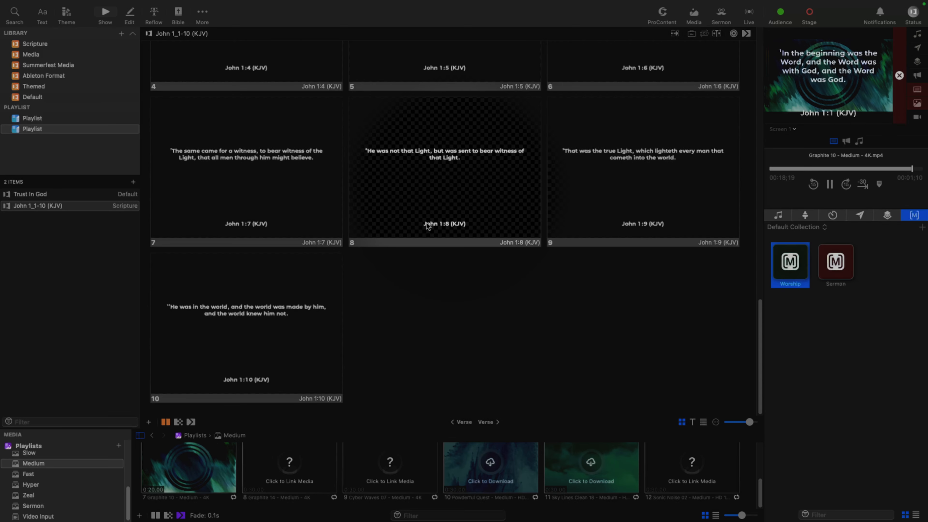
left_click(293, 320, "shift")
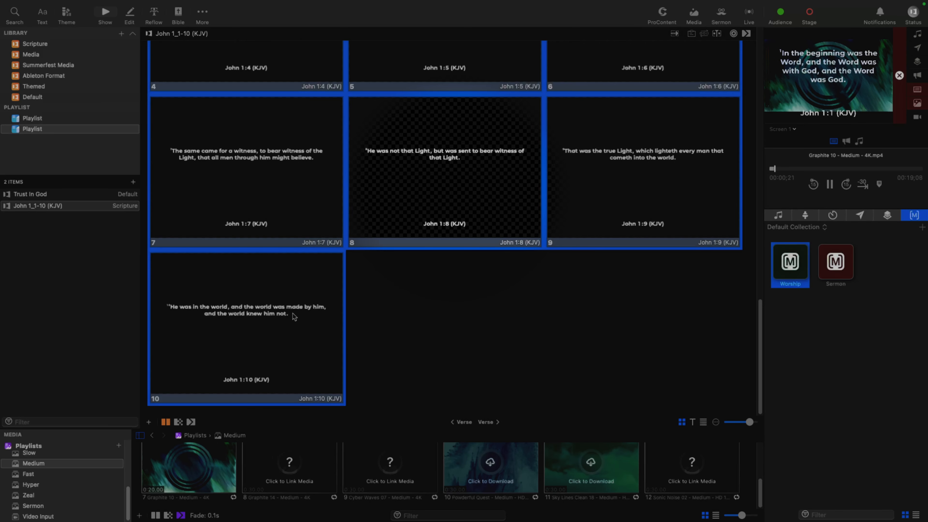
right_click(309, 194)
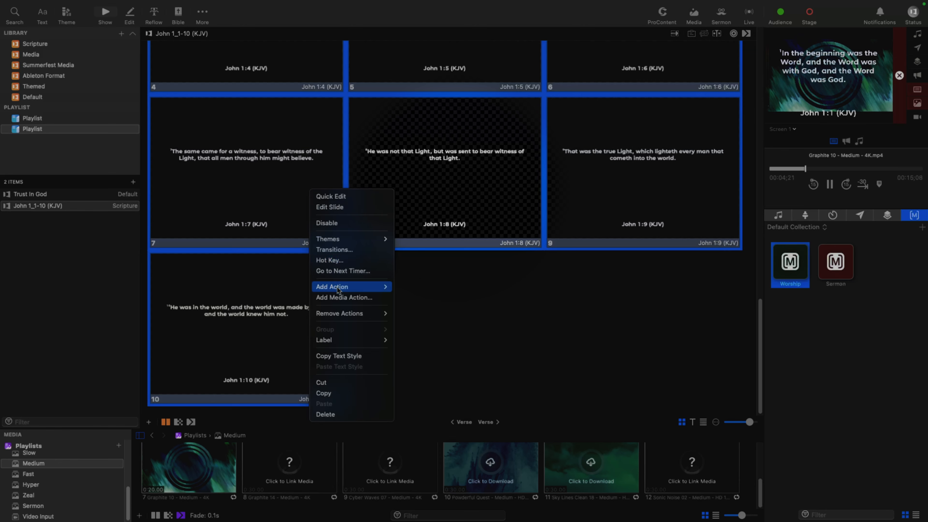
mouse_move(338, 290)
mouse_move(441, 300)
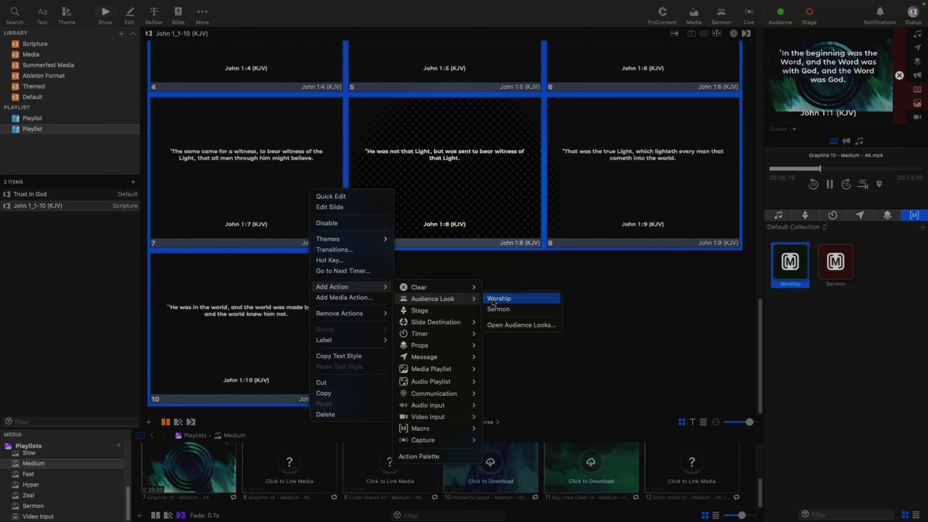
left_click(515, 310)
Add a Worship audience look action to every slide of Trust In God
scroll(440, 221, "up", 10)
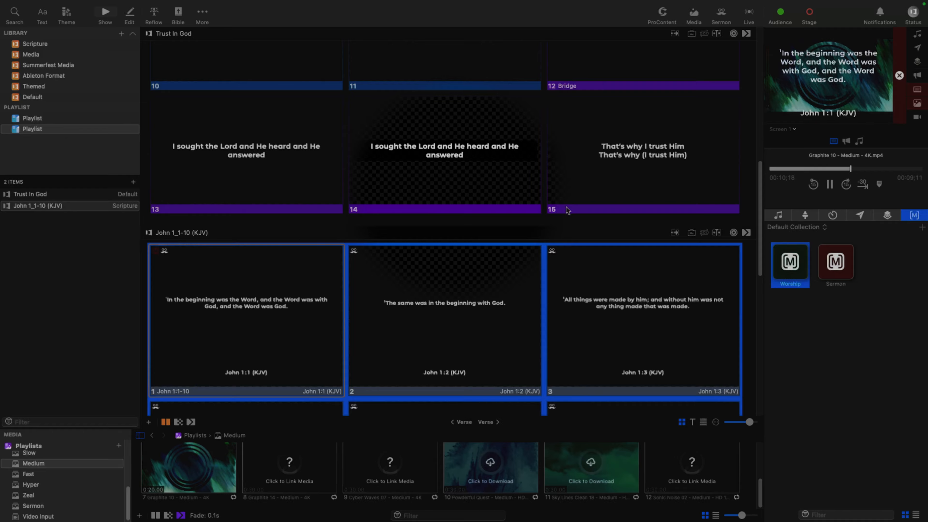
scroll(274, 162, "up", 8)
scroll(274, 162, "up", 3)
left_click(274, 162)
scroll(443, 242, "down", 8)
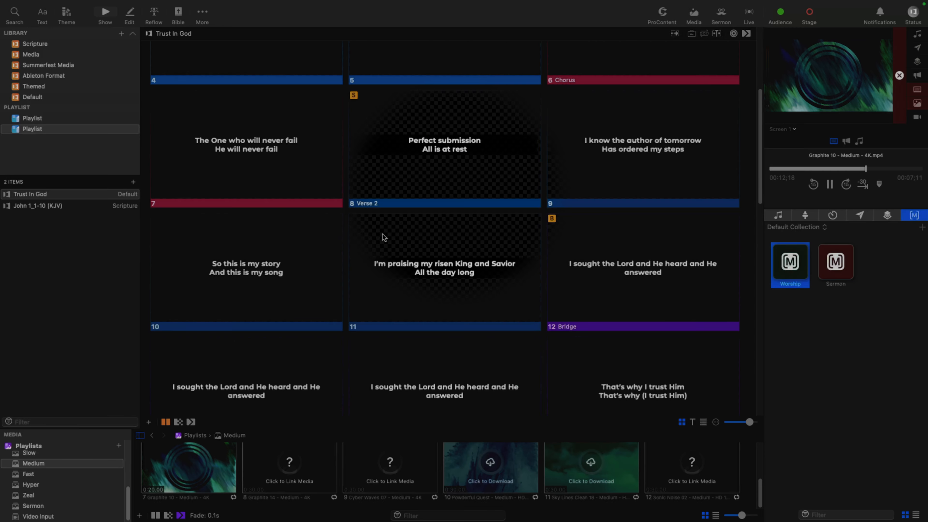
scroll(443, 242, "down", 1)
key("super+a")
right_click(620, 218)
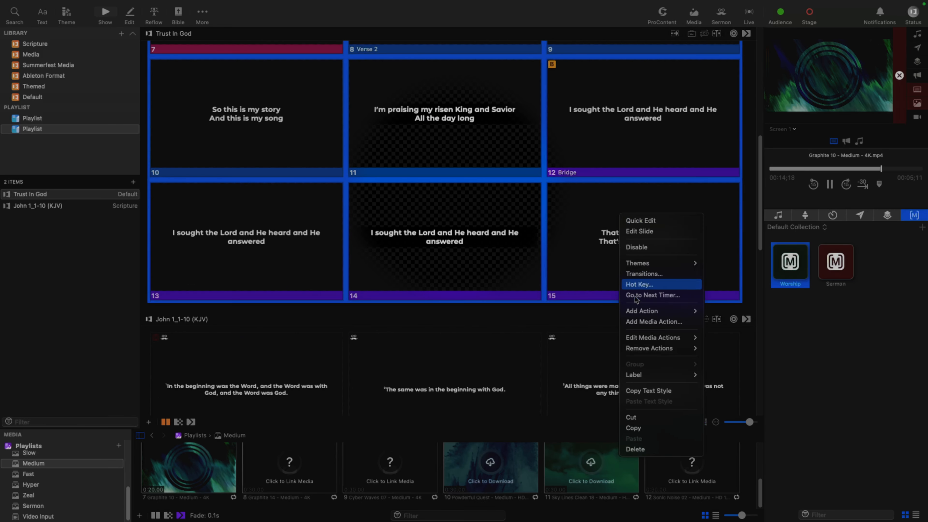
mouse_move(647, 314)
mouse_move(722, 323)
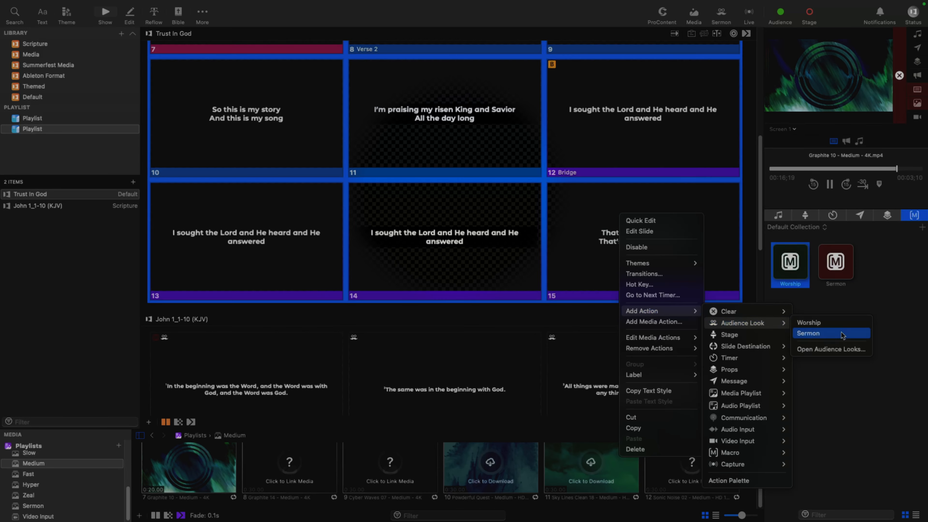
left_click(831, 322)
Show the Blessed assurance slide, John 1:2 and John 1:1 live to test the automatic switch between the Worship and Sermon looks
scroll(297, 148, "up", 5)
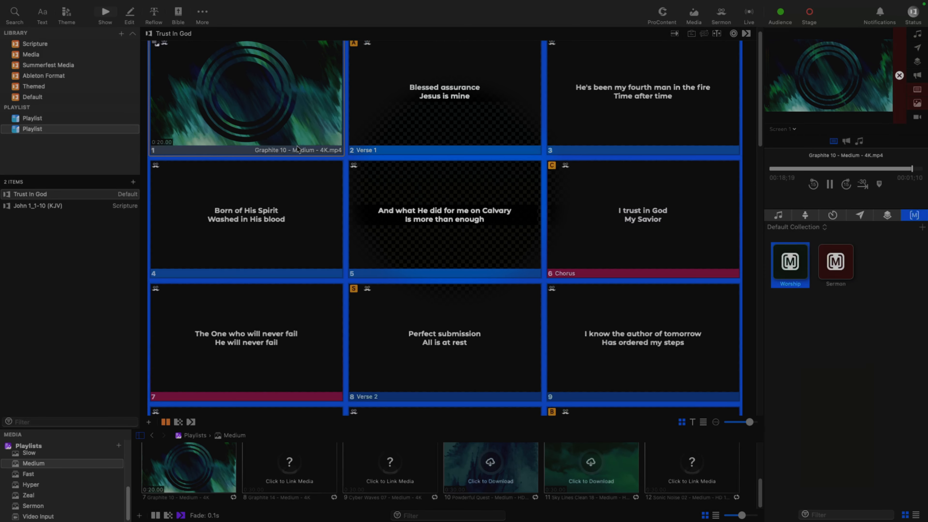
left_click(511, 139)
scroll(447, 245, "down", 5)
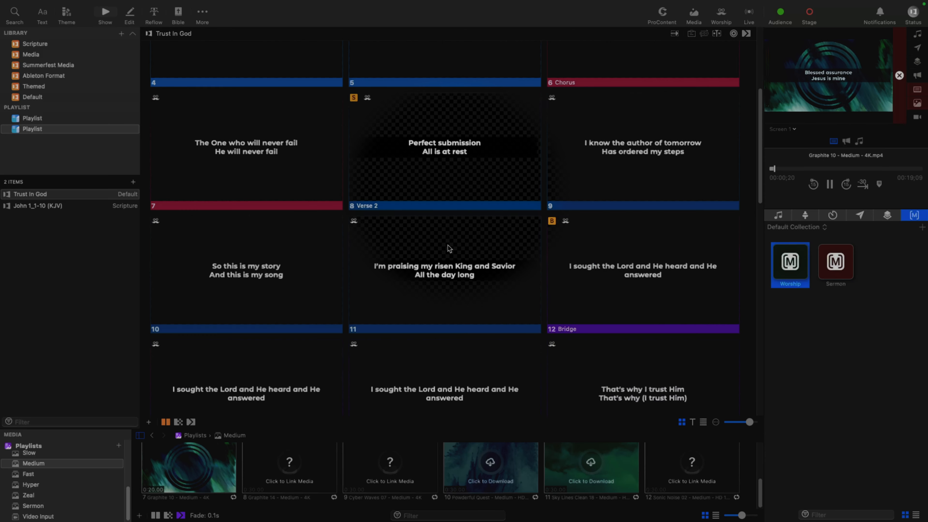
scroll(443, 241, "up", 2)
scroll(430, 231, "down", 6)
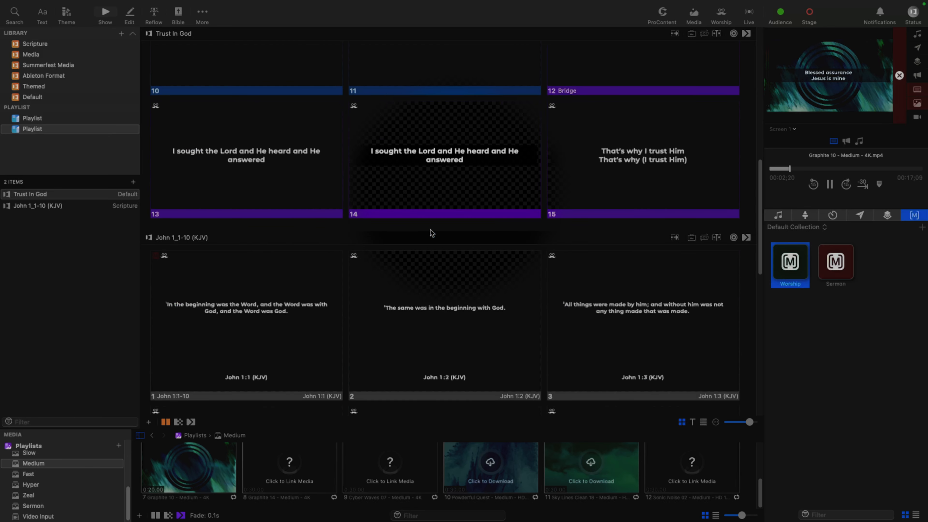
left_click(448, 324)
left_click(292, 336)
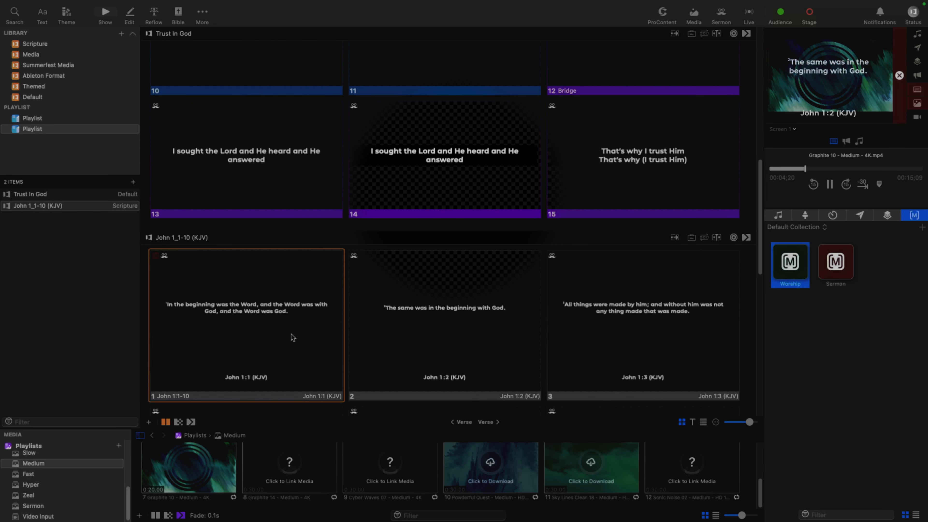
Show the John 1:3, 1:4, 1:5 and 1:6 slides live to test their Sermon look actions
left_click(584, 278)
scroll(401, 285, "down", 3)
left_click(274, 294)
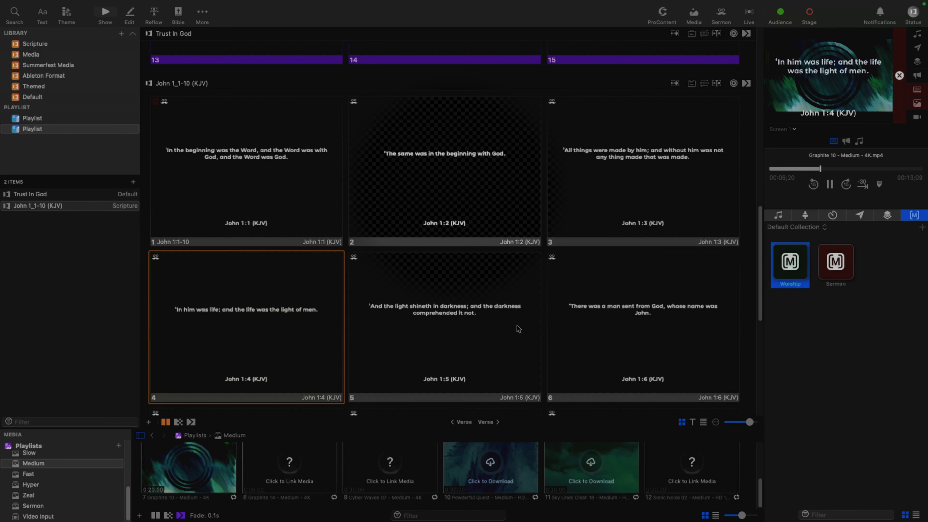
left_click(519, 328)
left_click(610, 330)
scroll(322, 243, "up", 10)
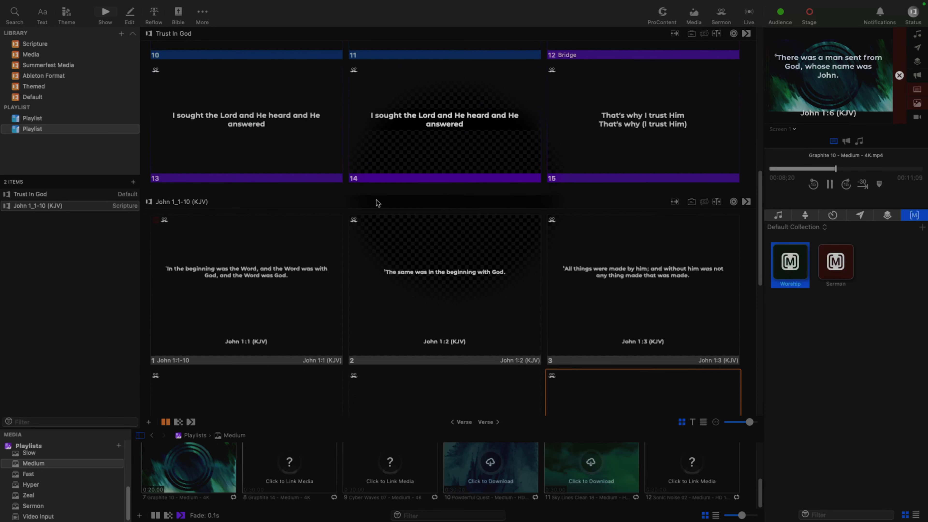
Edit the Worship look to turn off Messages, Props, Announcements and Video Input on both screens, and make the look live
mouse_move(163, 4)
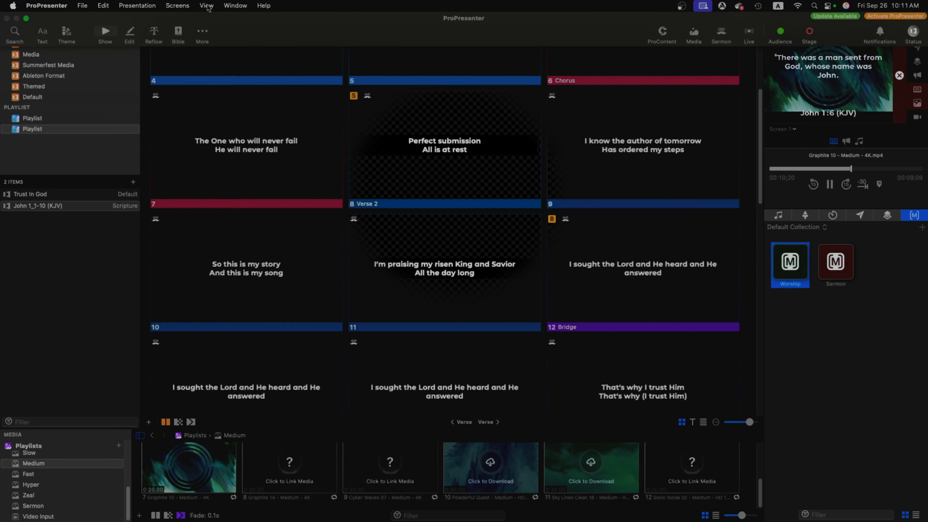
left_click(185, 5)
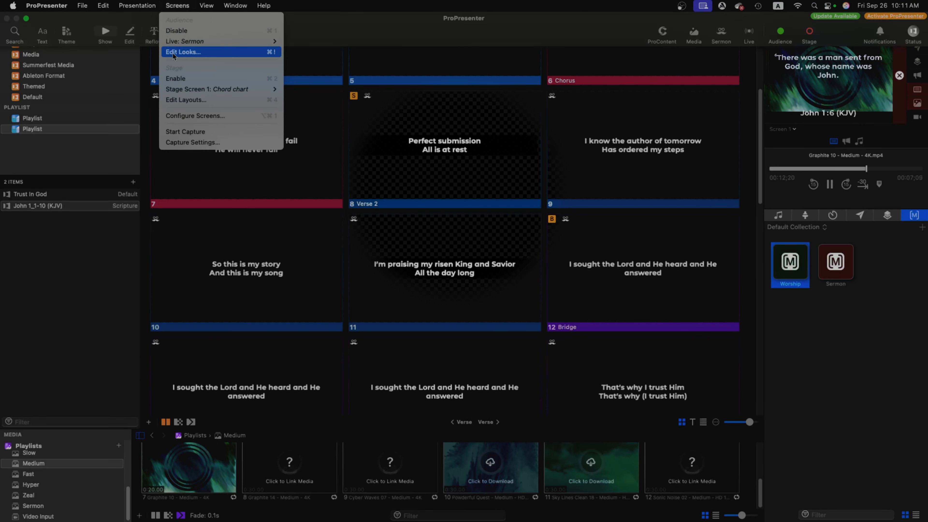
left_click(184, 52)
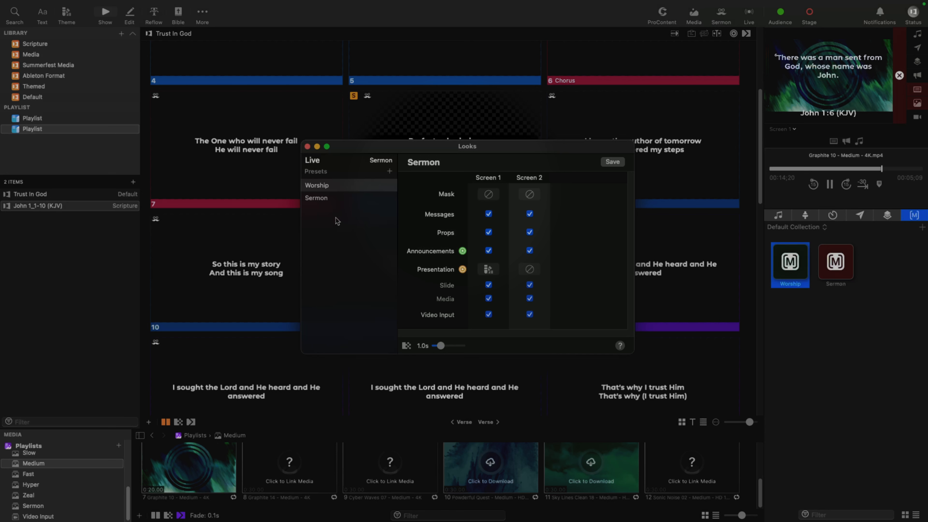
left_click(336, 190)
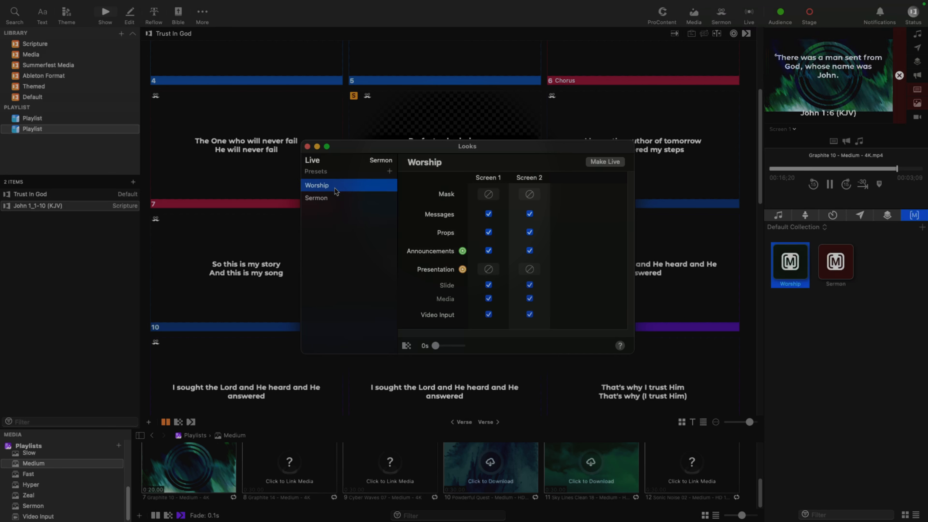
left_click(491, 216)
left_click(489, 232)
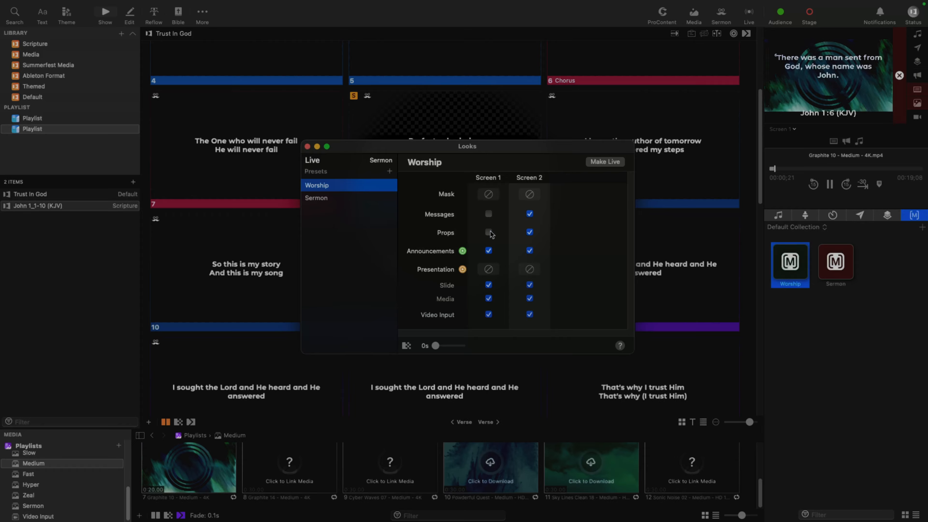
left_click(529, 232)
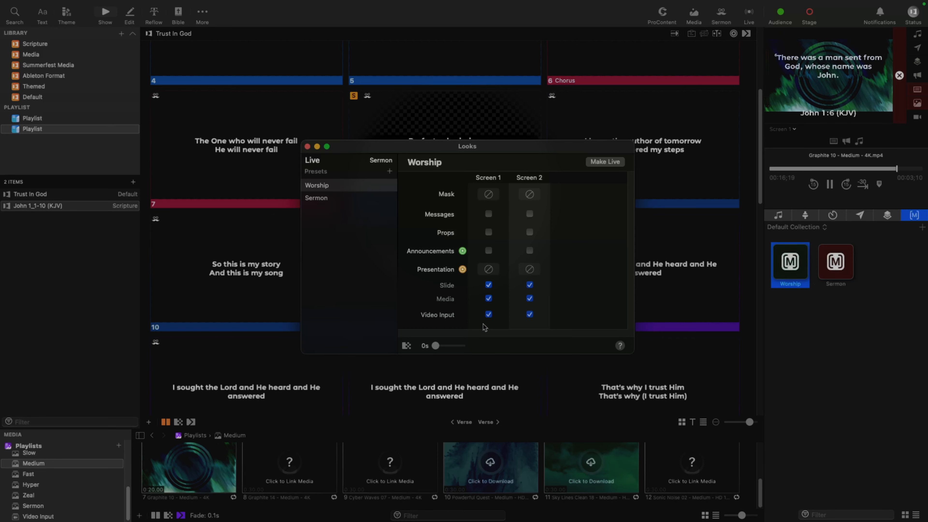
left_click(488, 314)
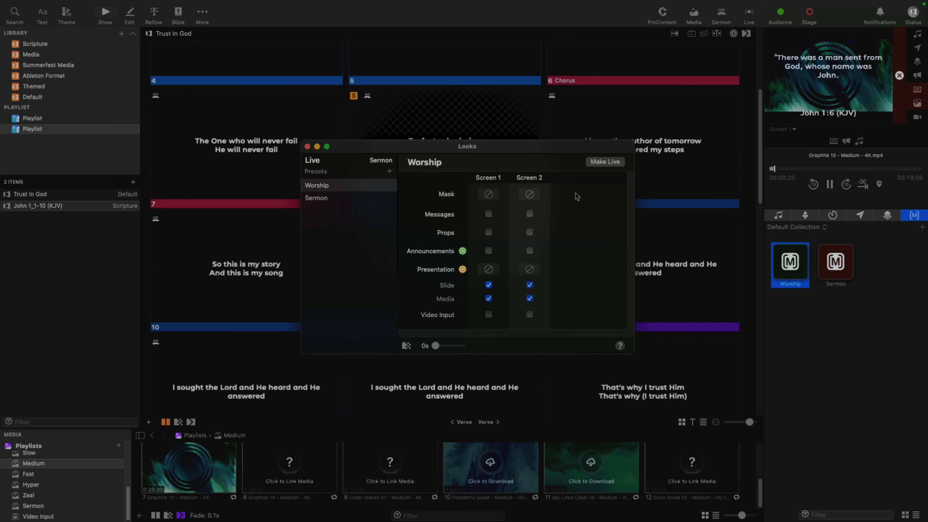
left_click(598, 168)
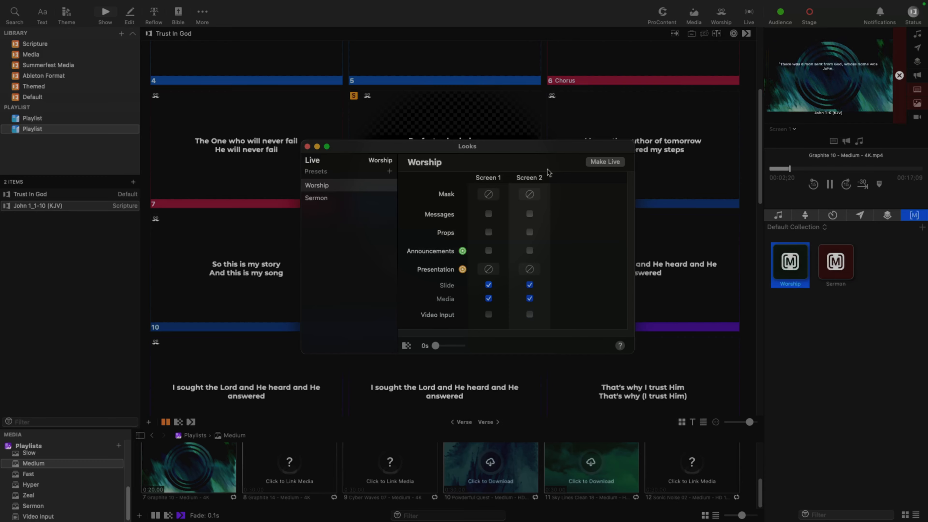
Display the Sermon look preset's settings and show John 1:1 live to check that look
double_click(324, 199)
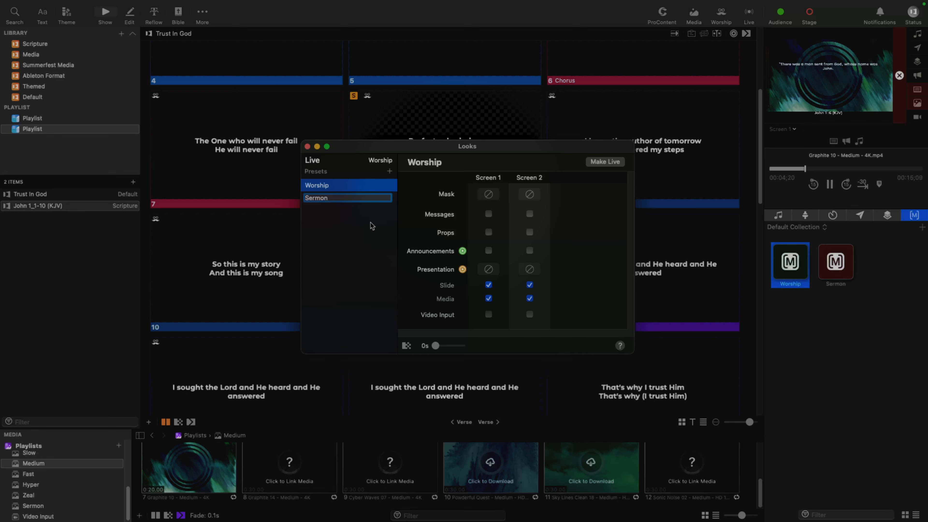
left_click(365, 199)
scroll(259, 329, "down", 5)
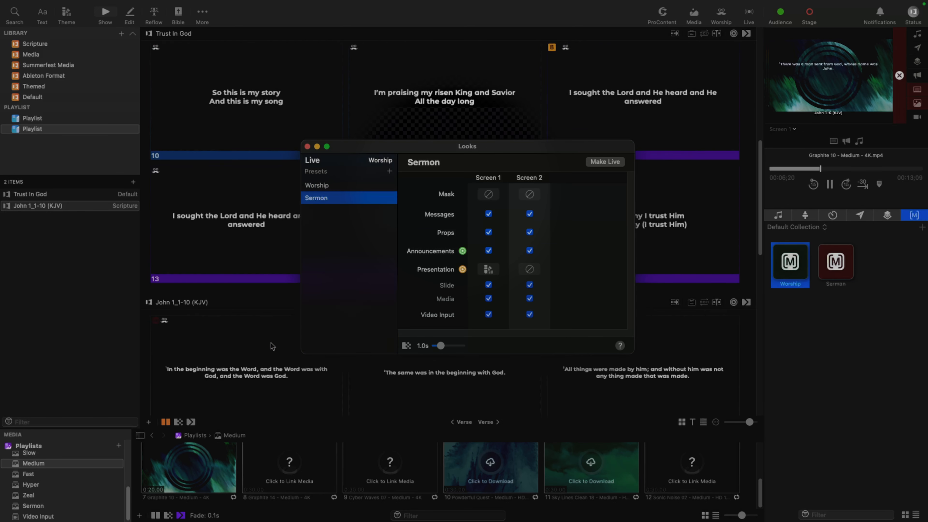
left_click(257, 348)
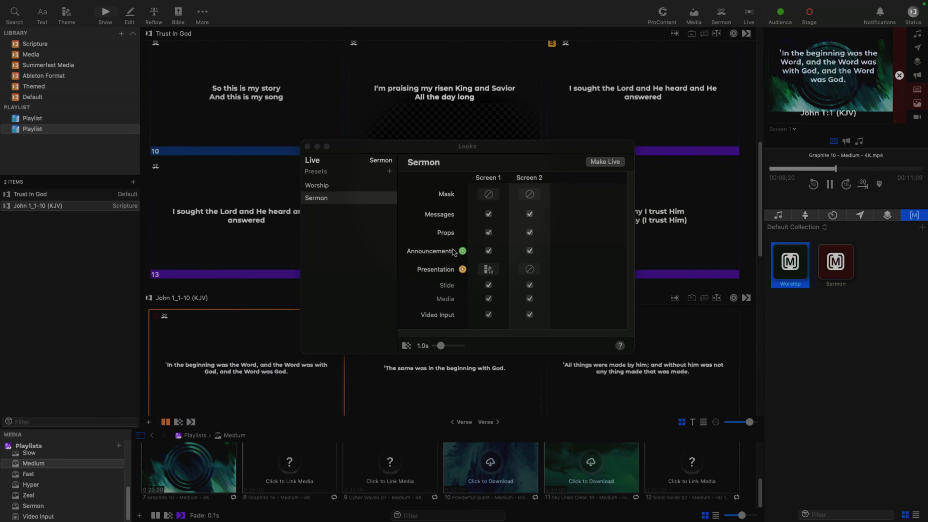
Turn off Messages and Props on both screens in the Sermon look
left_click(340, 199)
left_click(488, 214)
left_click(529, 214)
left_click(530, 232)
left_click(488, 233)
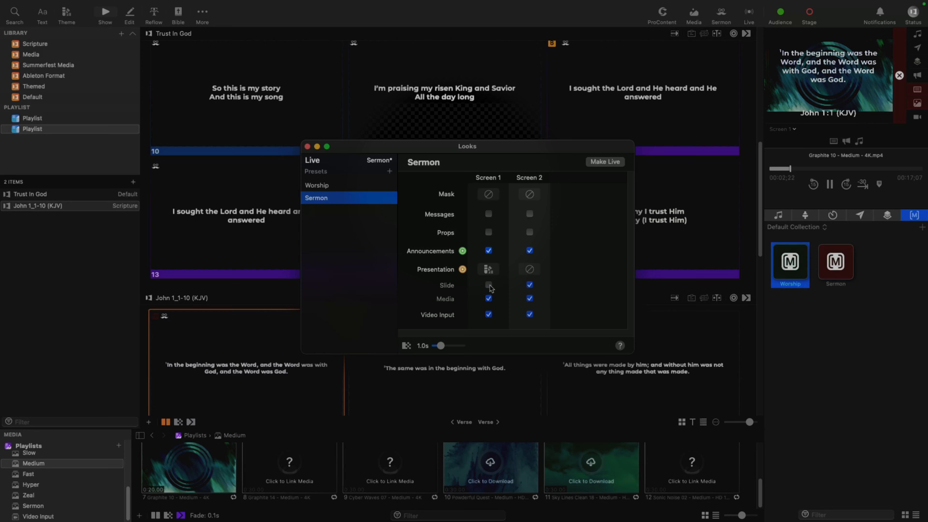
Test John 1:1 live with the Sermon look's Slide layer off, and turn that layer back on for both screens
left_click(227, 374)
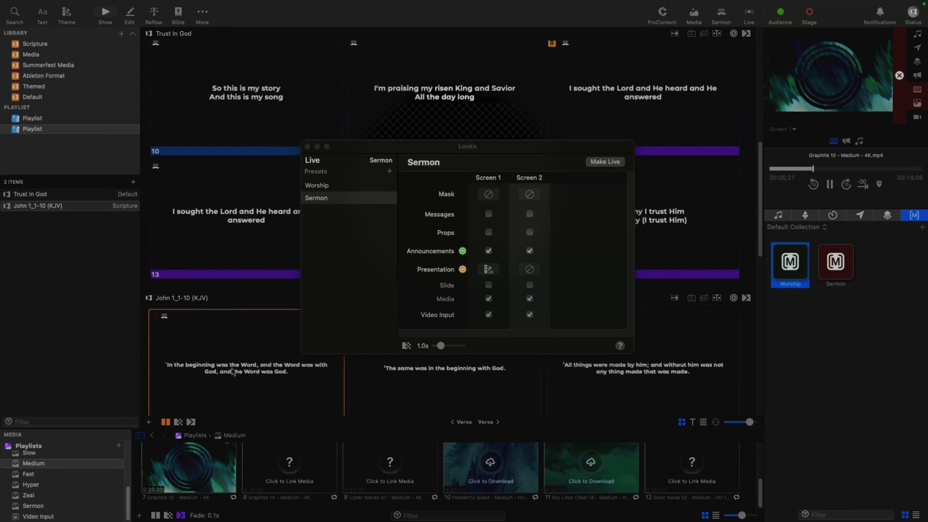
left_click(489, 285)
left_click(529, 284)
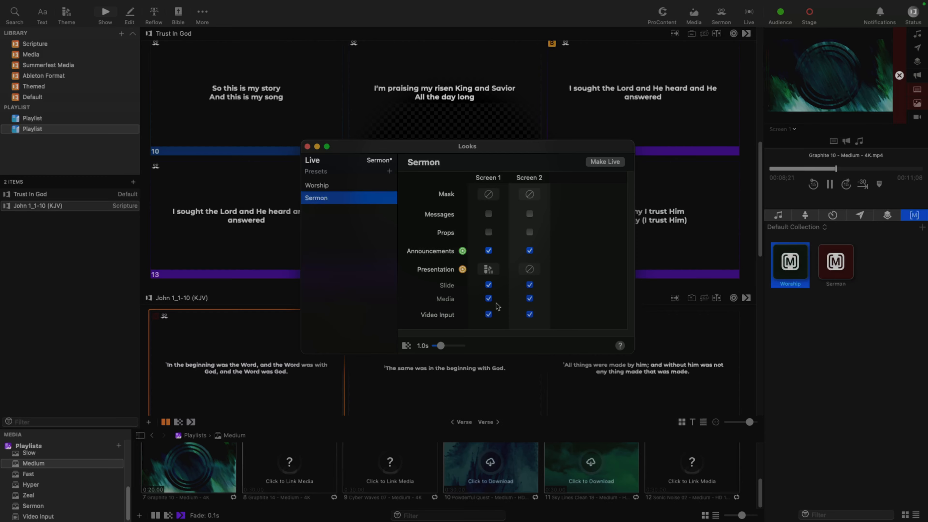
Turn off Media and Video Input on both screens in the Sermon look
left_click(488, 298)
left_click(530, 298)
left_click(488, 315)
left_click(529, 315)
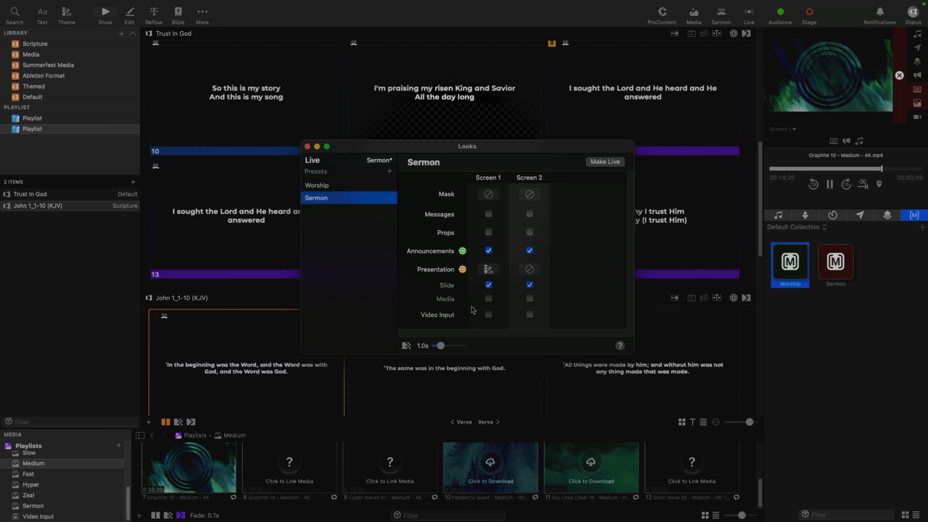
Show John 1:1 live under the edited Sermon look, make the look live and close the Looks window
left_click(234, 368)
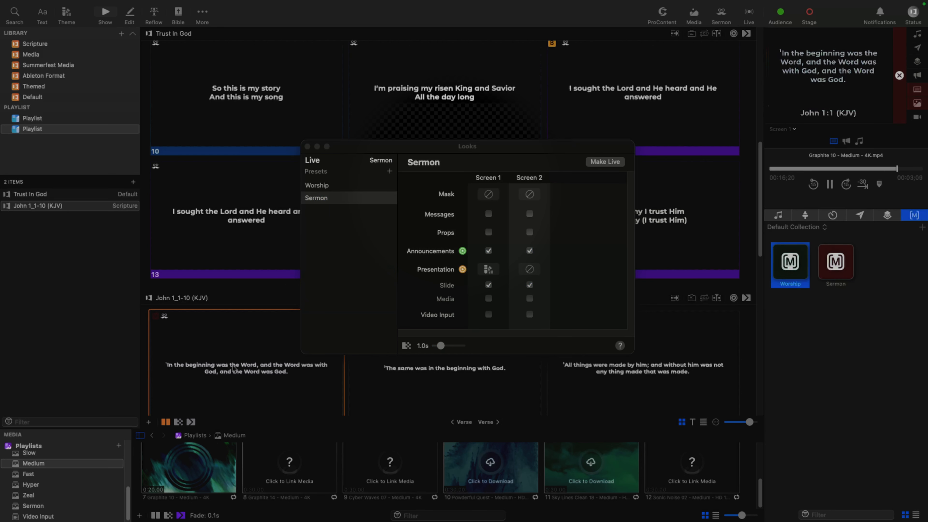
scroll(232, 313, "down", 1)
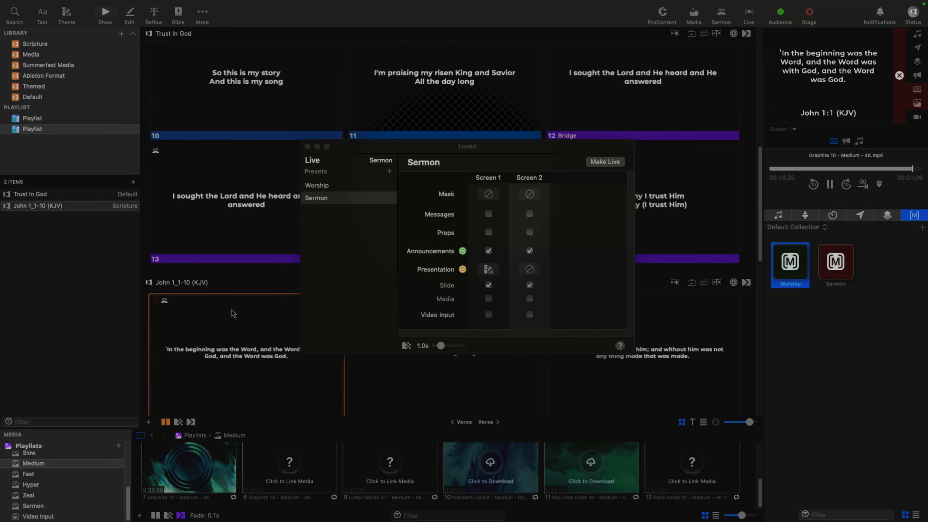
left_click(605, 162)
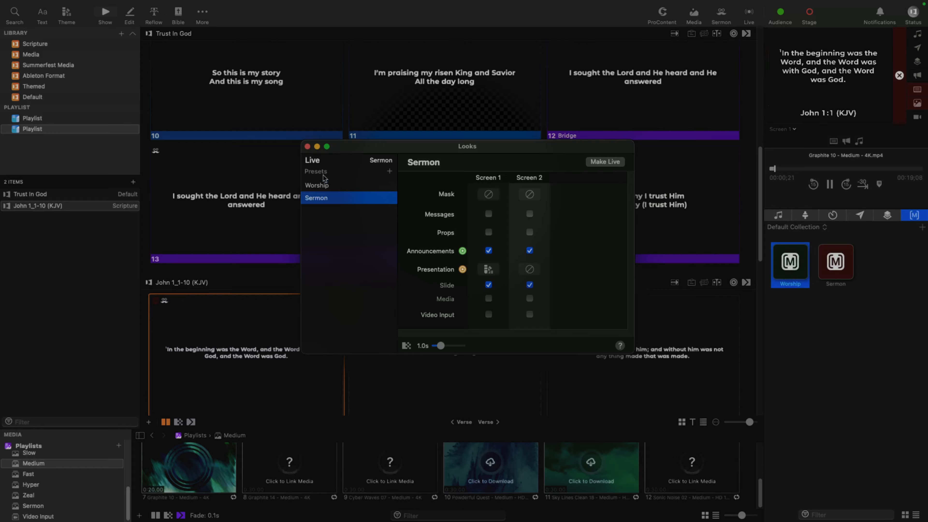
left_click(307, 146)
scroll(269, 316, "down", 15)
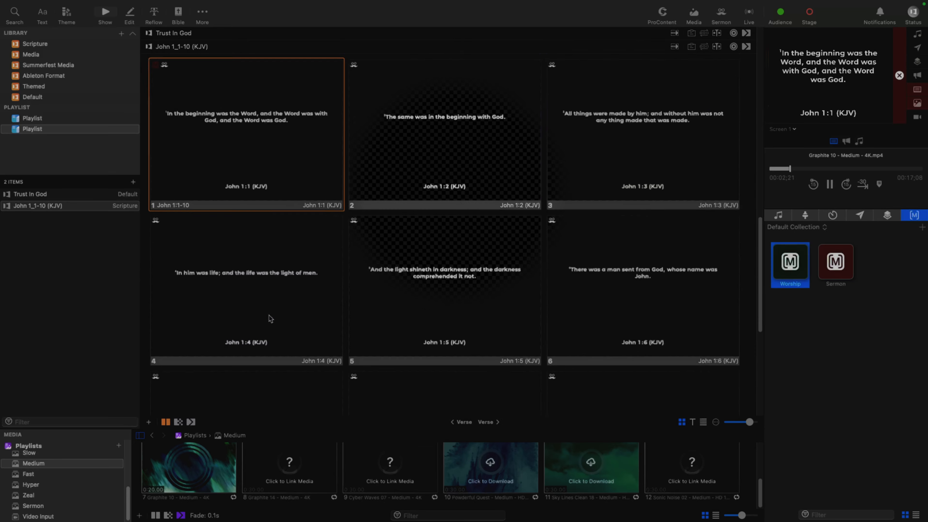
scroll(269, 315, "up", 15)
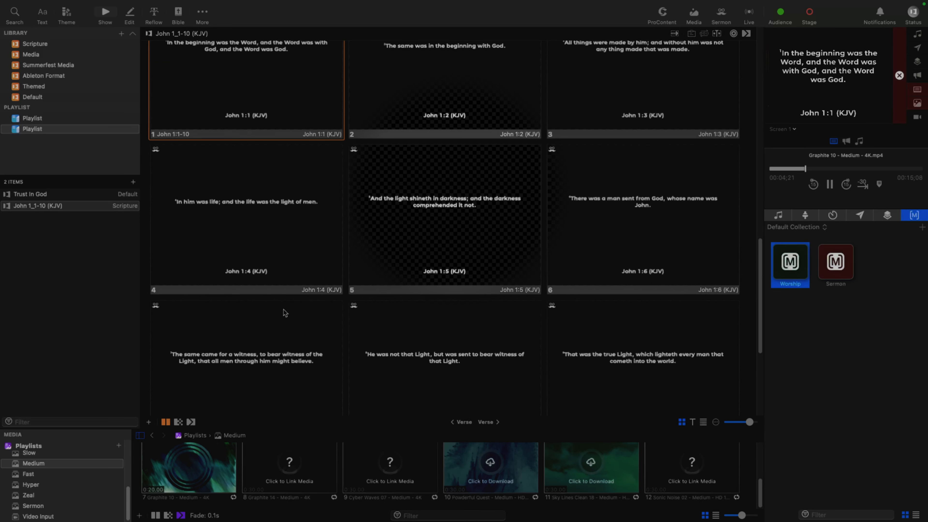
scroll(292, 308, "up", 2)
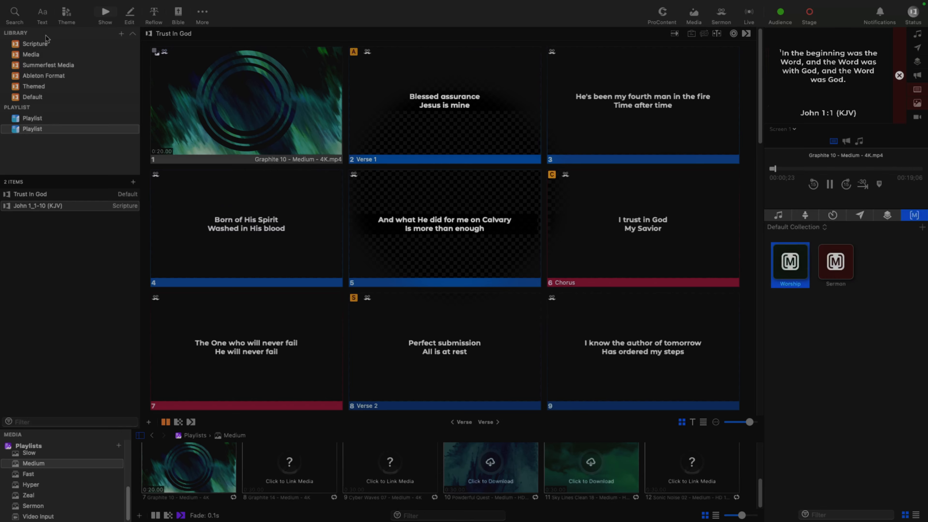
left_click(14, 15)
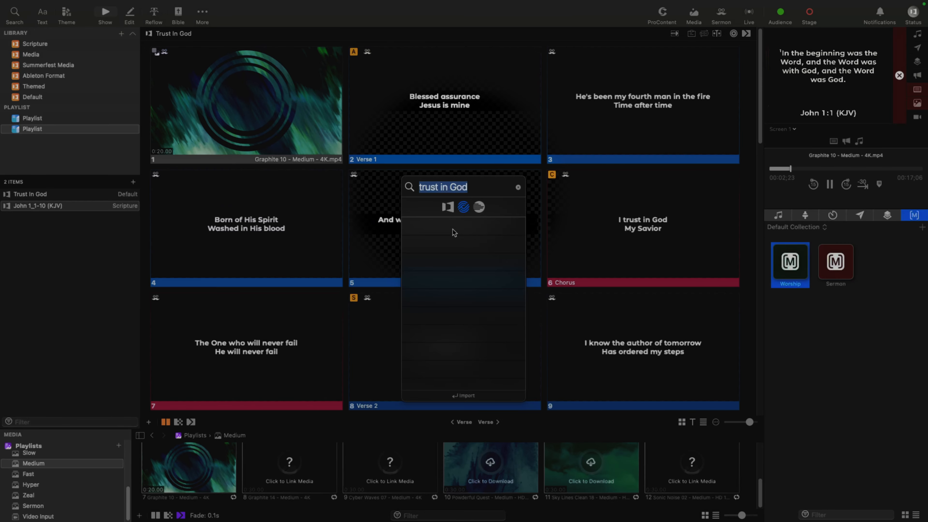
left_click(58, 139)
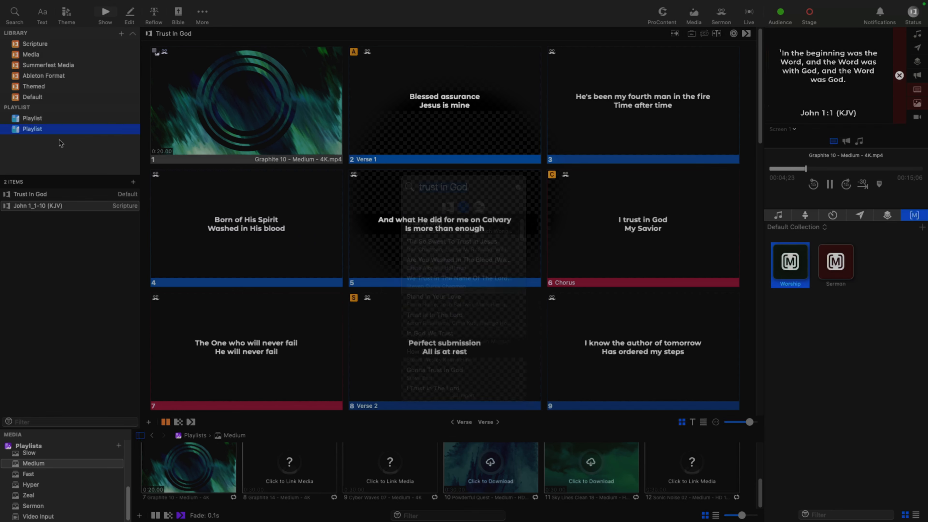